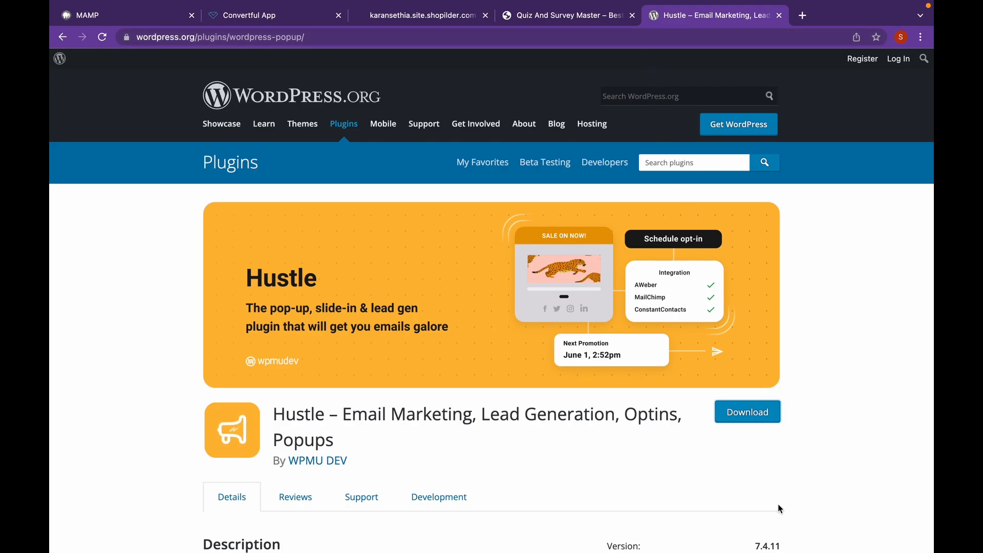
Download the Hustle plugin from WordPress.org and open the admin dashboard of the print store site.
click(768, 422)
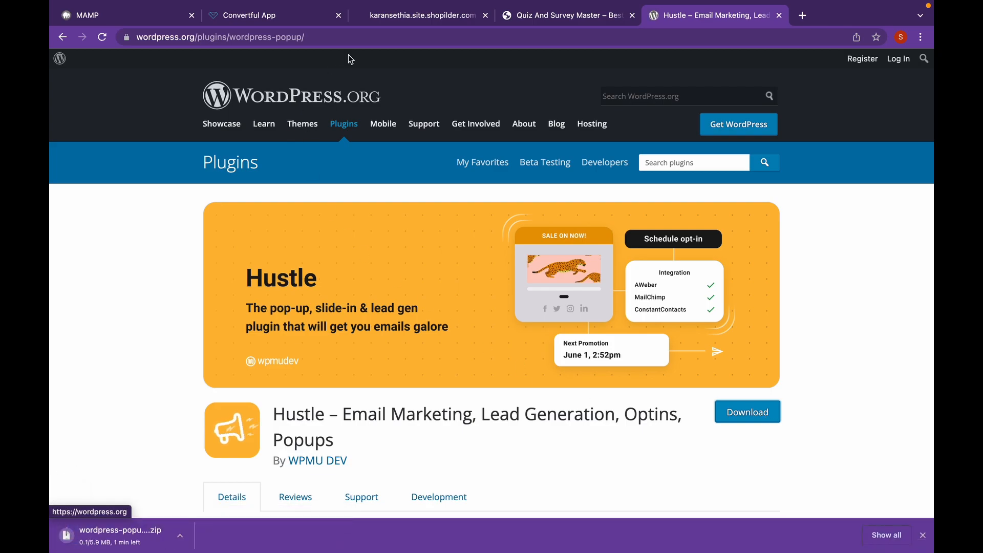
click(462, 23)
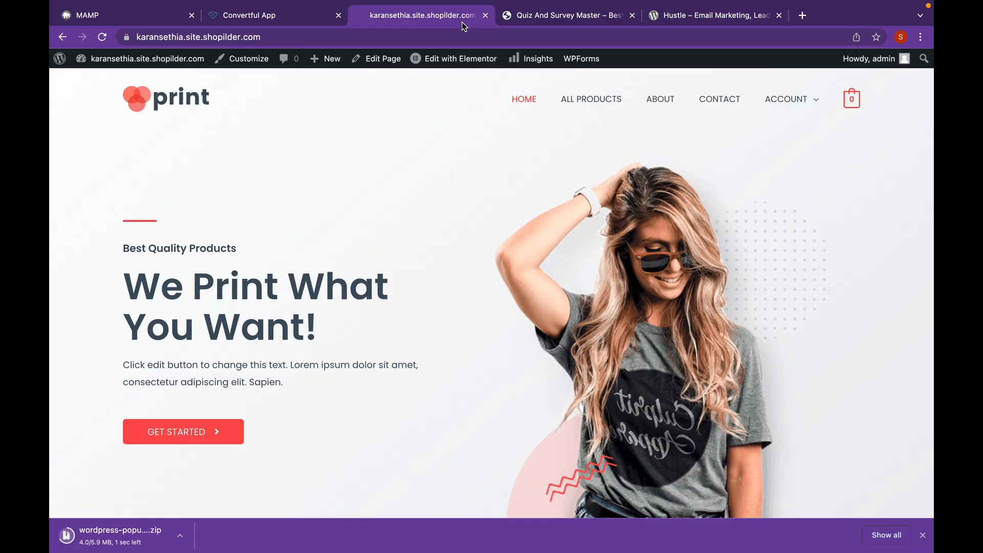
click(160, 65)
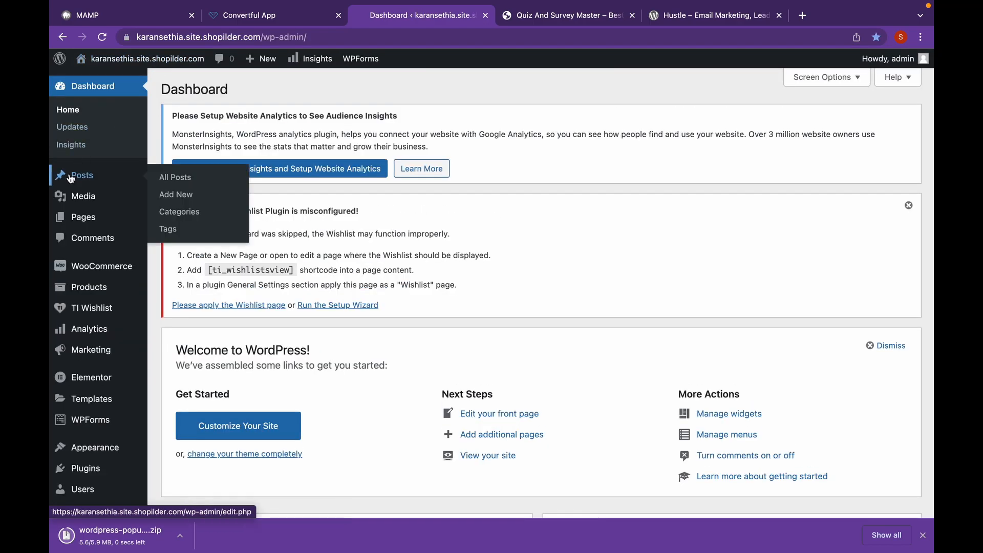
Upload the downloaded wordpress-popup.7.4.11 (1).zip to the site as a new plugin and start its installation.
mouse_move(114, 470)
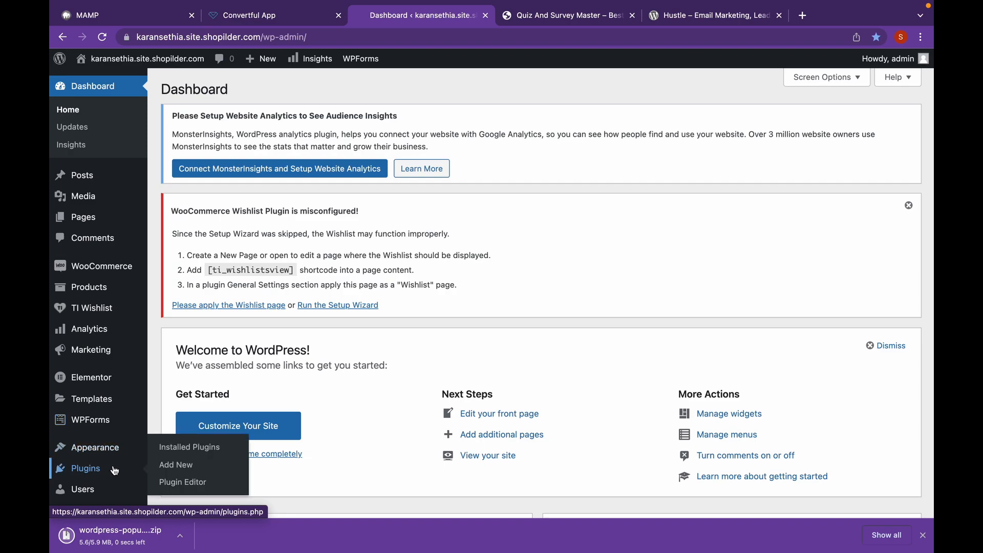
click(168, 466)
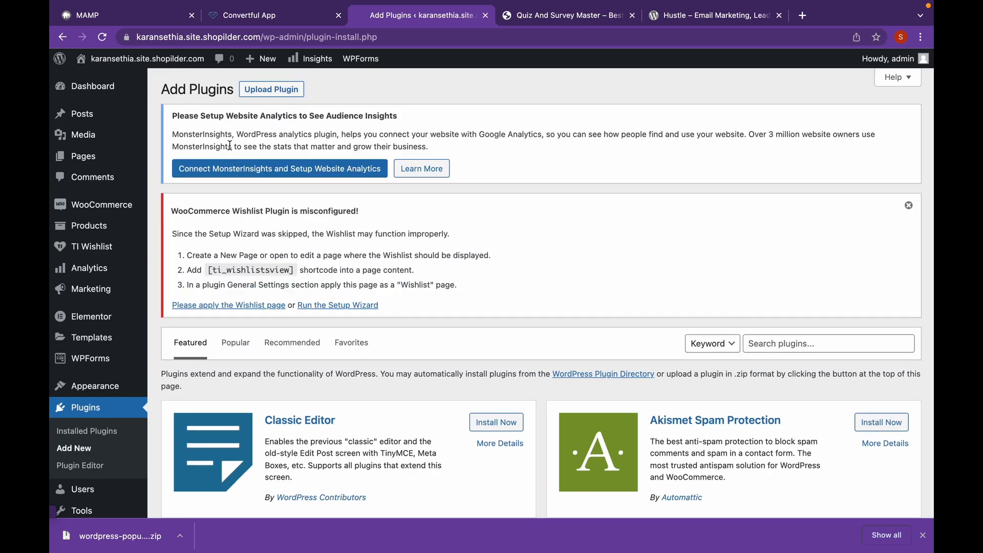
click(301, 88)
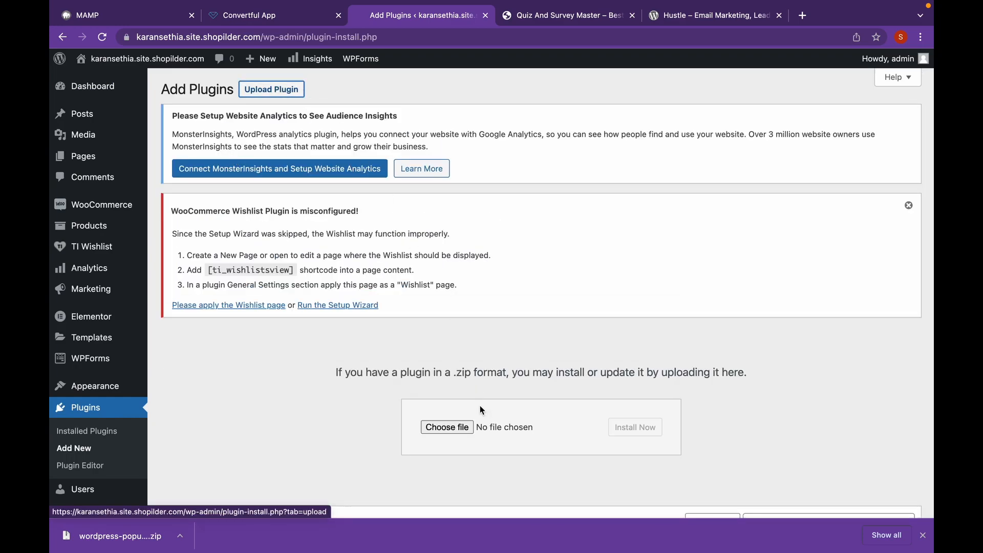
click(445, 429)
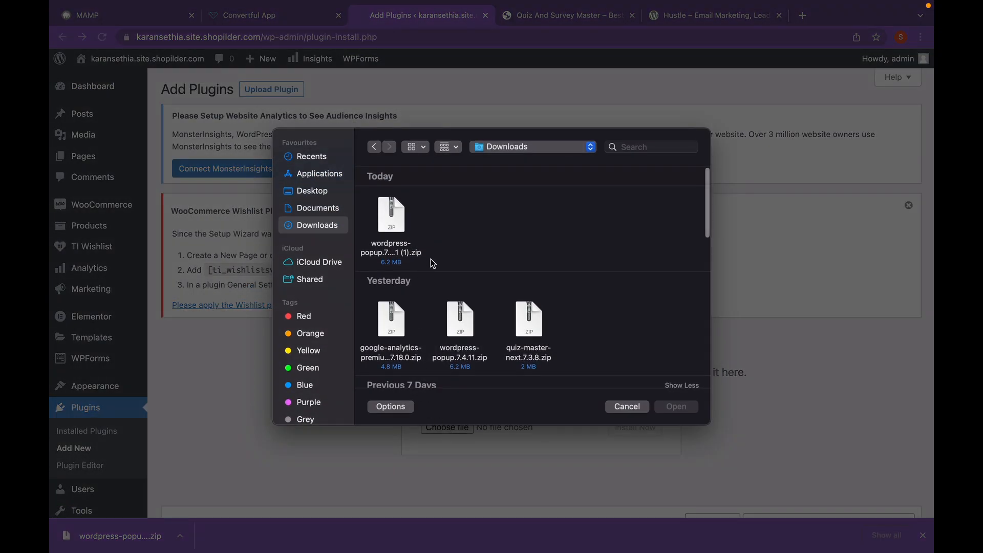
click(405, 246)
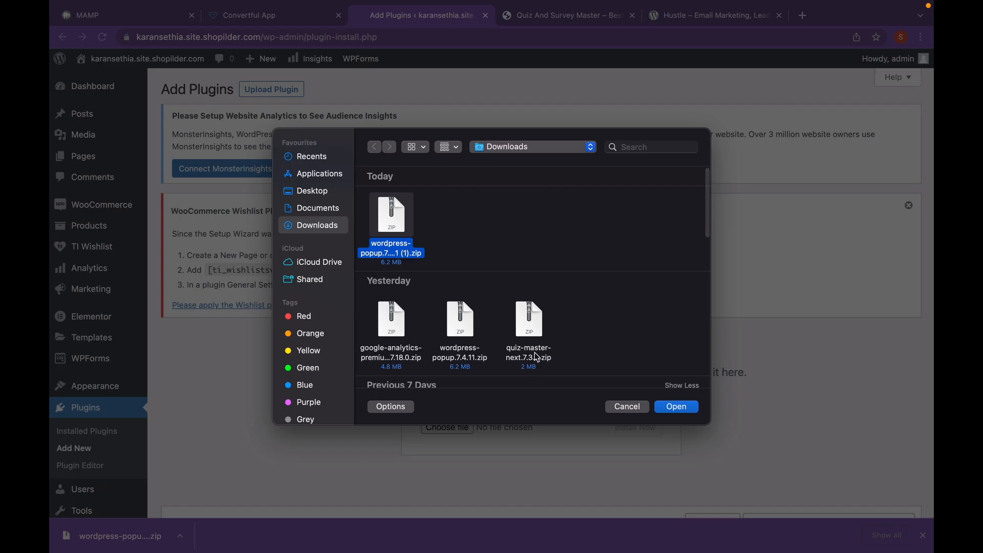
click(690, 408)
scroll(690, 412, down, 2)
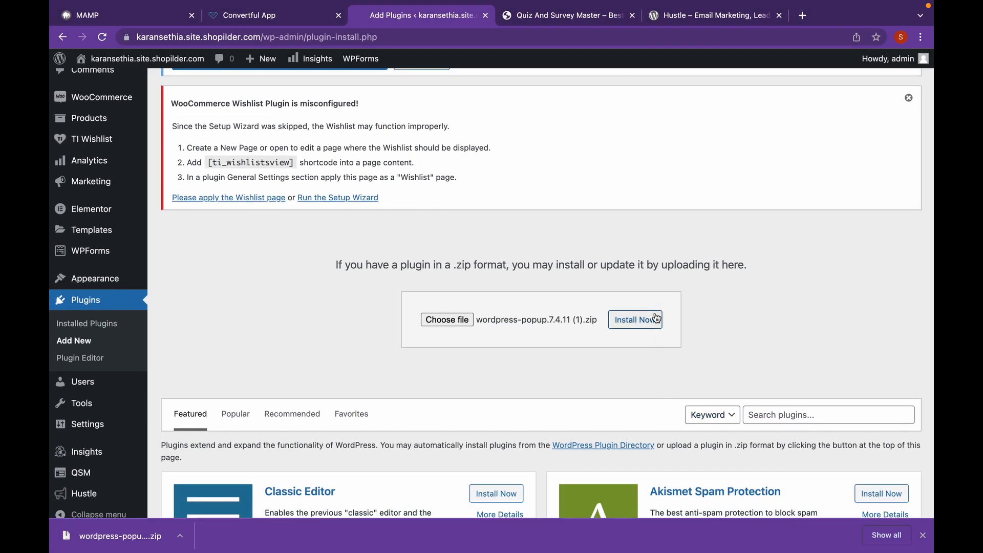
click(657, 318)
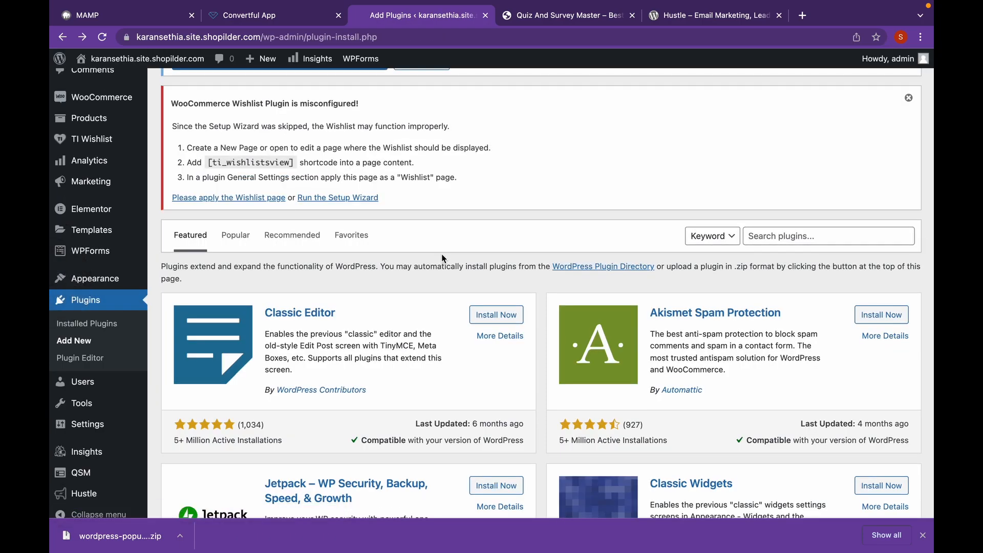
Open the list of installed plugins and check the entries for Hustle and Quiz And Survey Master.
scroll(443, 259, down, 2)
scroll(444, 259, up, 4)
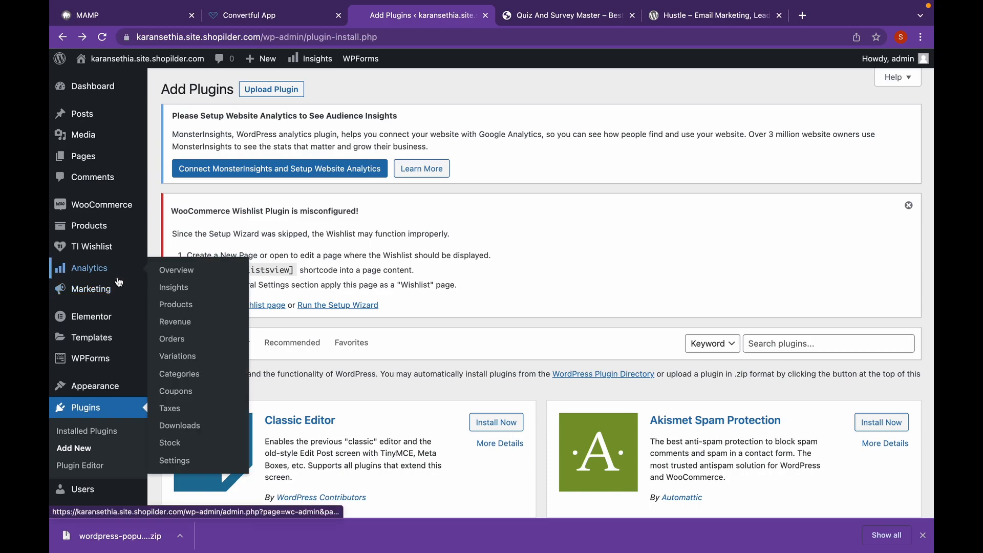
scroll(118, 282, down, 2)
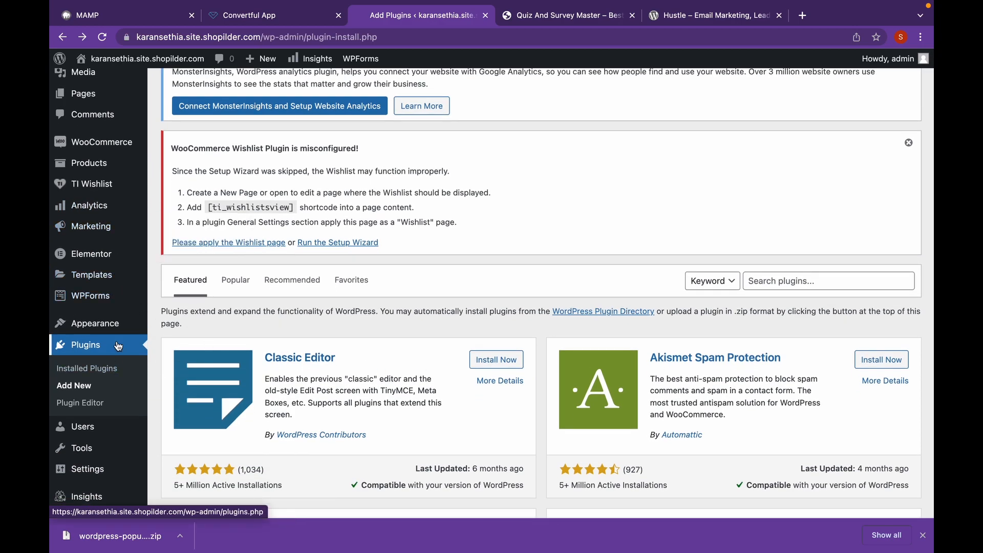
click(119, 345)
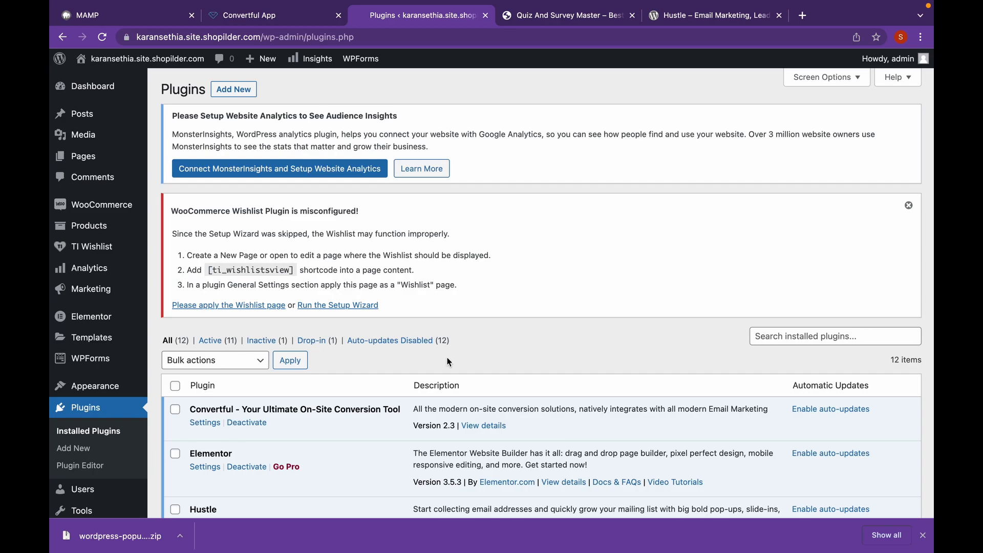
scroll(447, 361, down, 5)
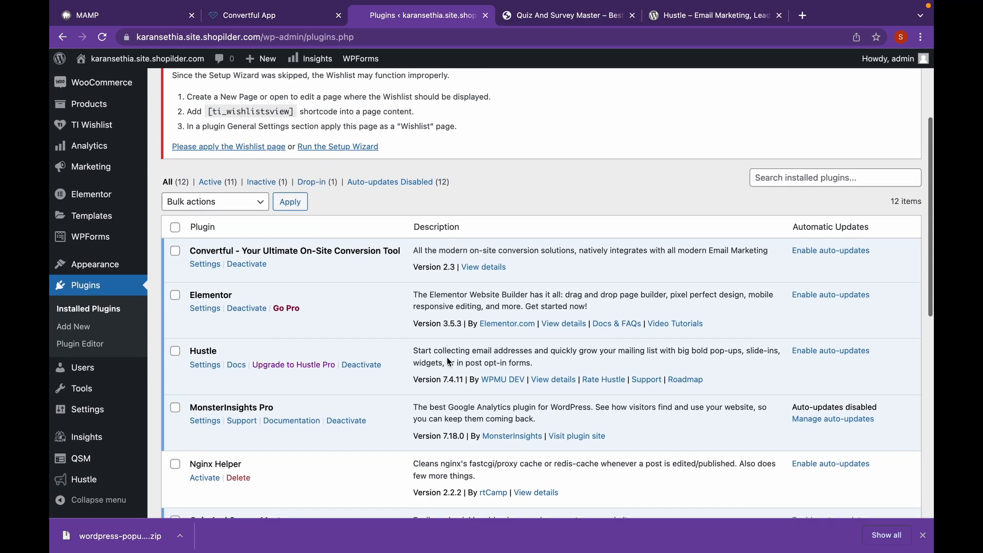
scroll(447, 362, down, 3)
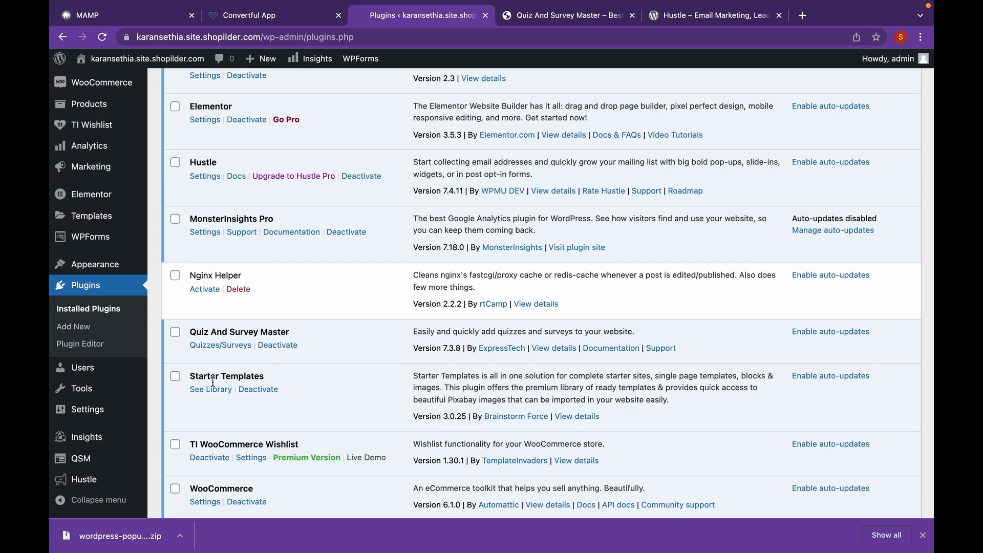
Start a new quiz/survey in QSM with the Default Theme and continue to the quiz settings.
mouse_move(103, 457)
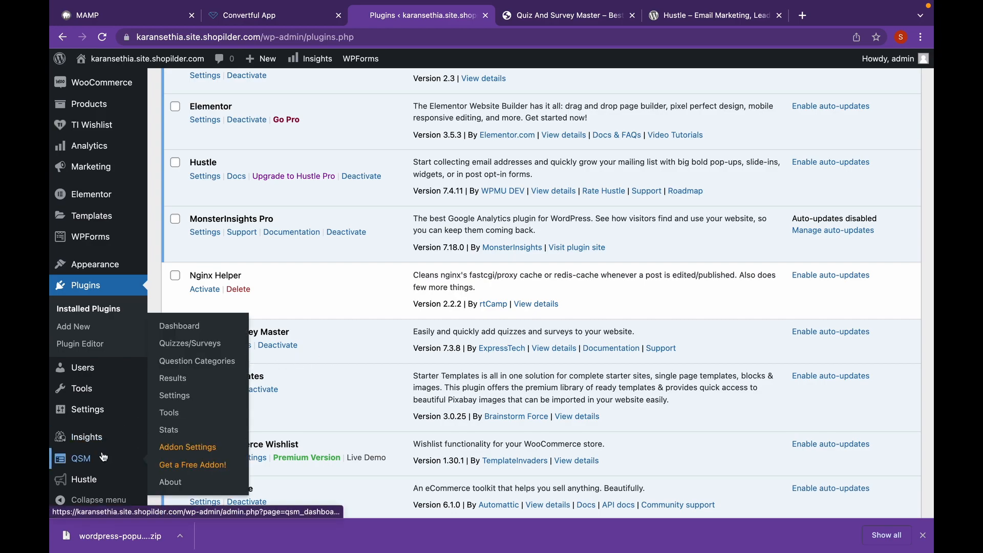
click(225, 348)
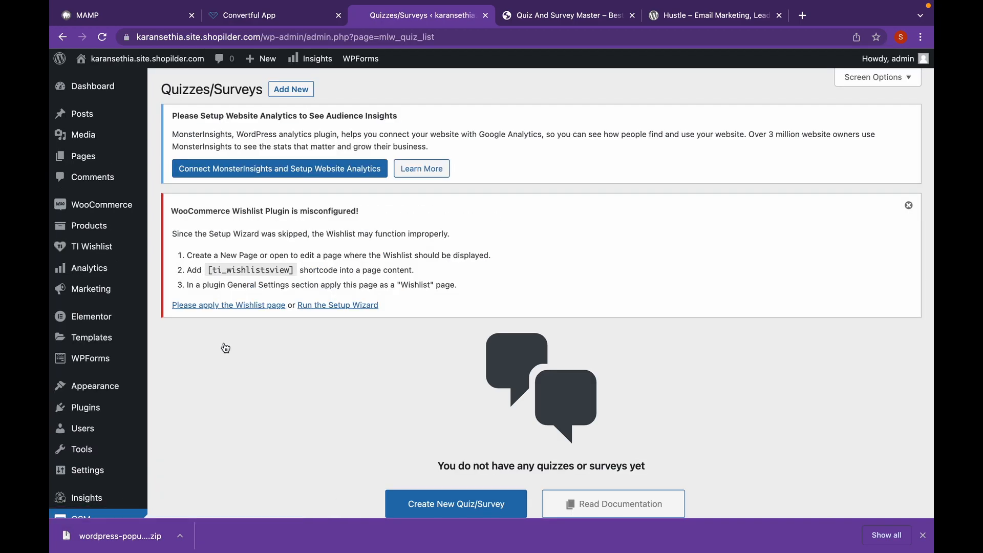
scroll(347, 399, down, 2)
click(409, 442)
mouse_move(266, 243)
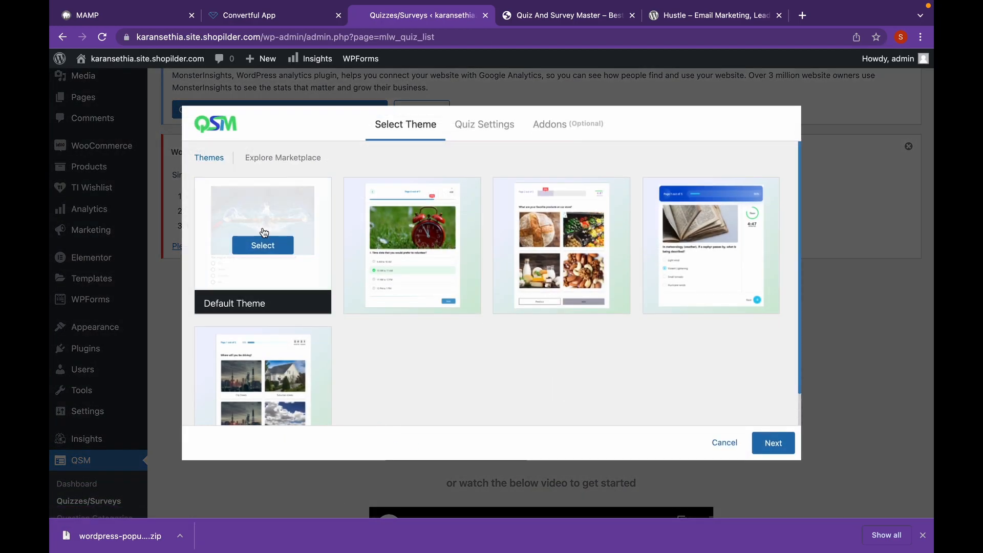
click(267, 244)
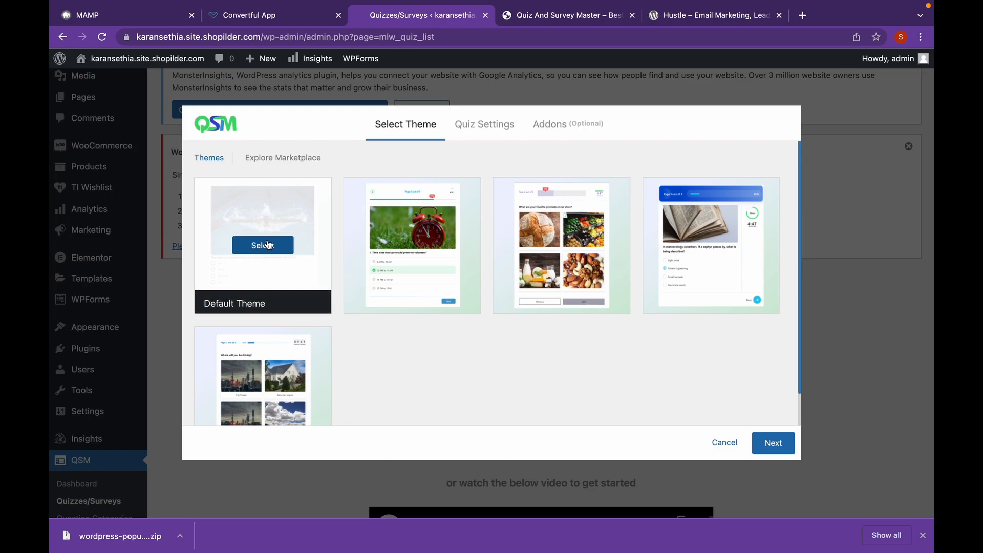
mouse_move(422, 260)
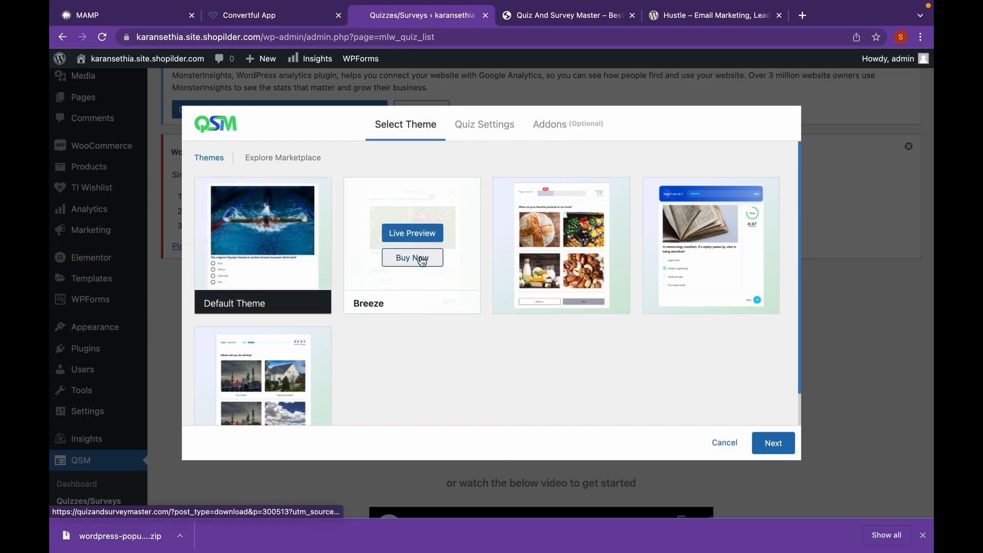
mouse_move(251, 256)
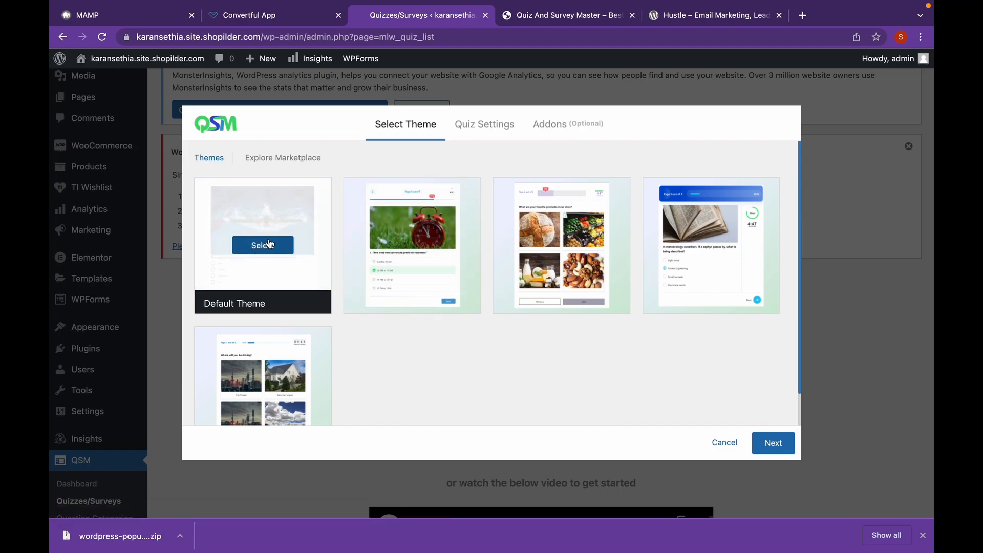
click(789, 452)
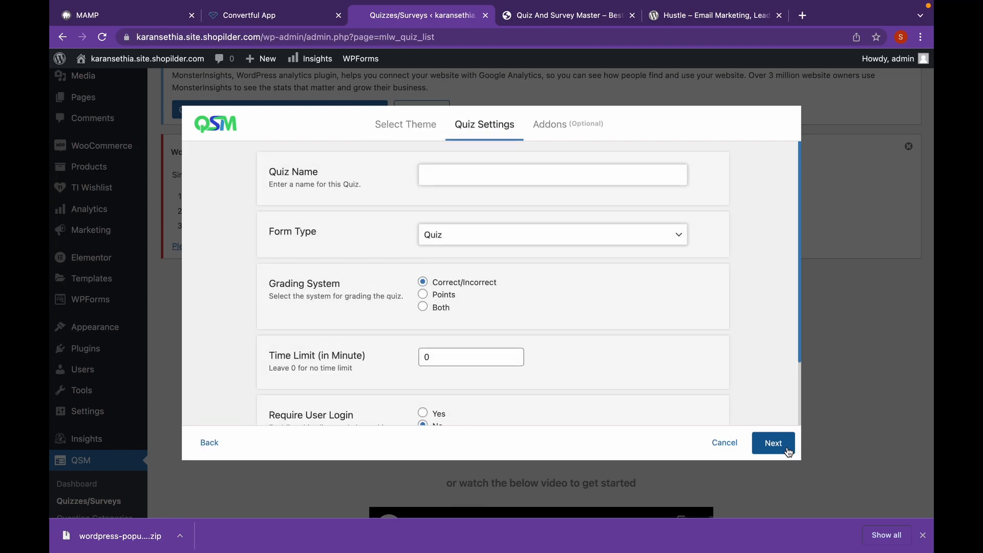
Name the quiz "Take our survey", set its form type to Survey, and create it without any addons.
click(521, 176)
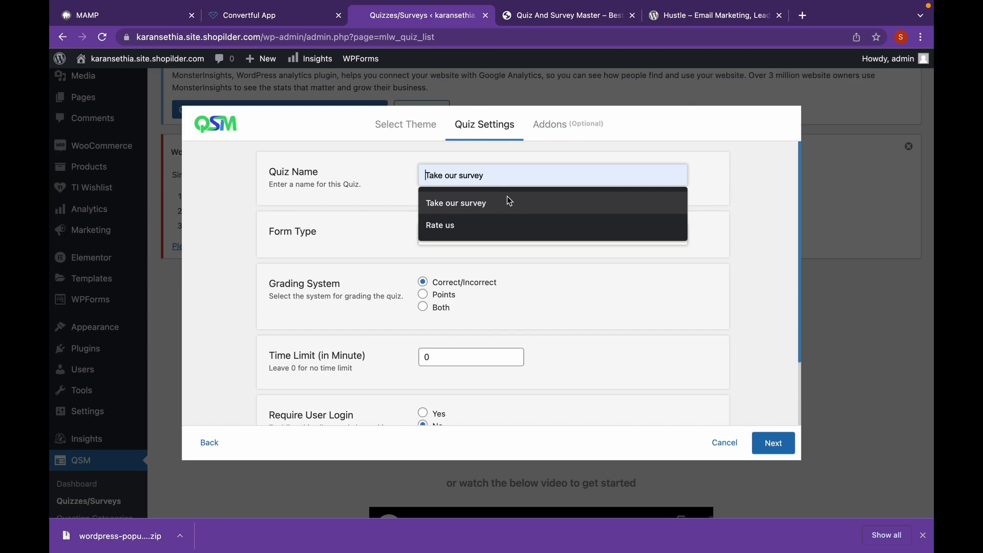
click(507, 197)
click(478, 237)
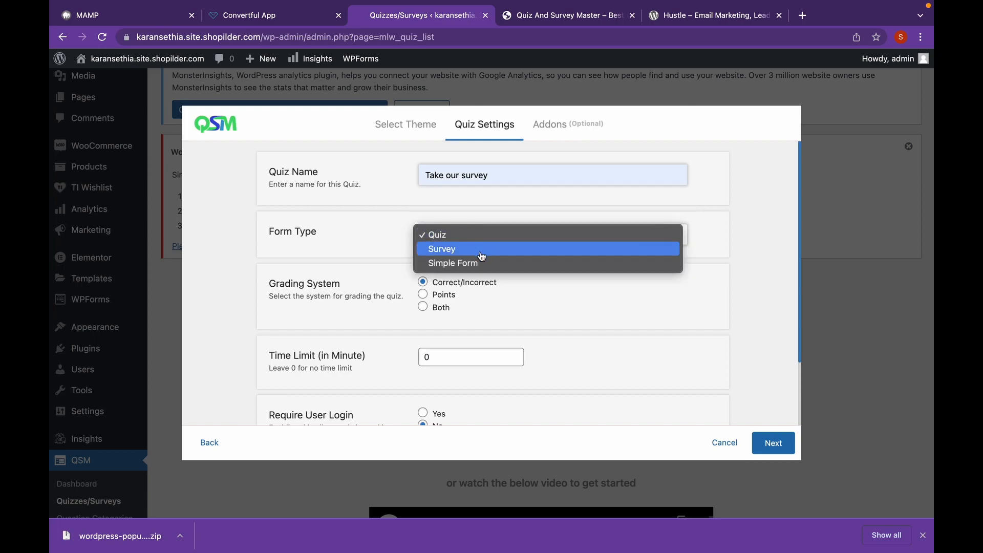
click(481, 253)
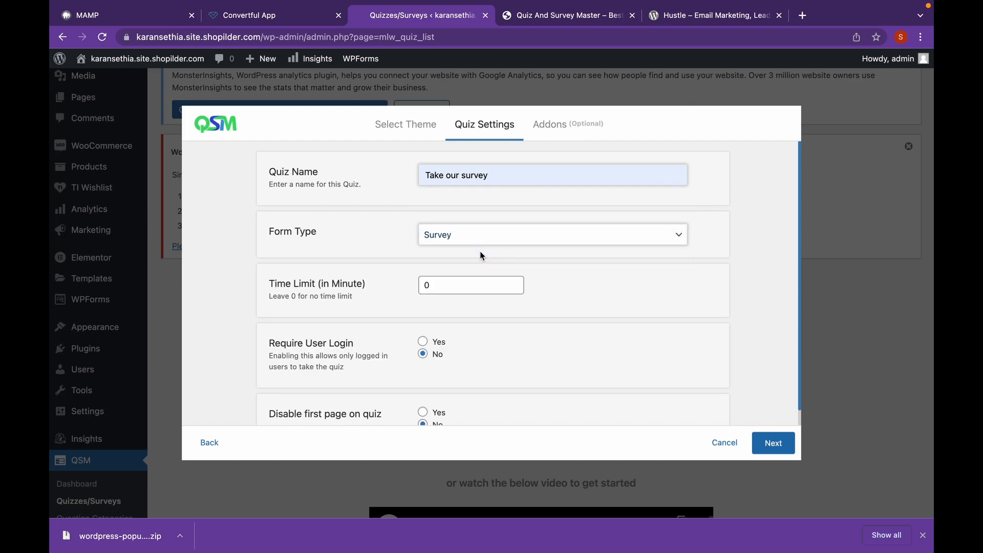
scroll(480, 251, down, 2)
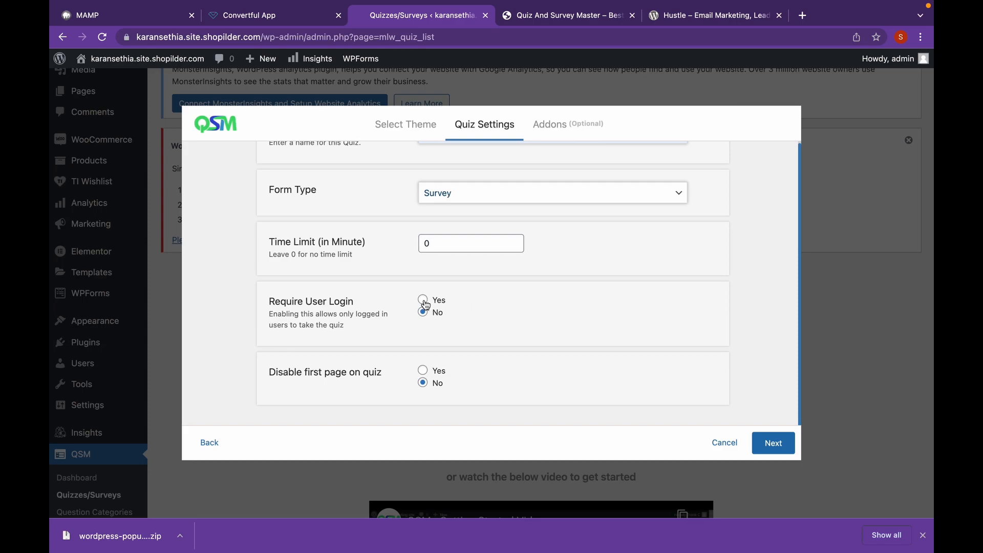
click(774, 443)
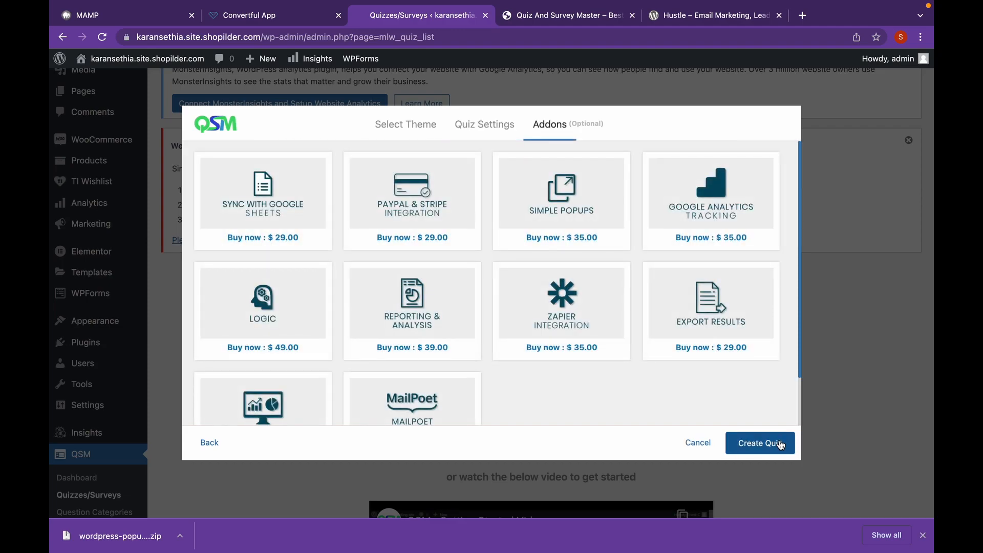
click(781, 445)
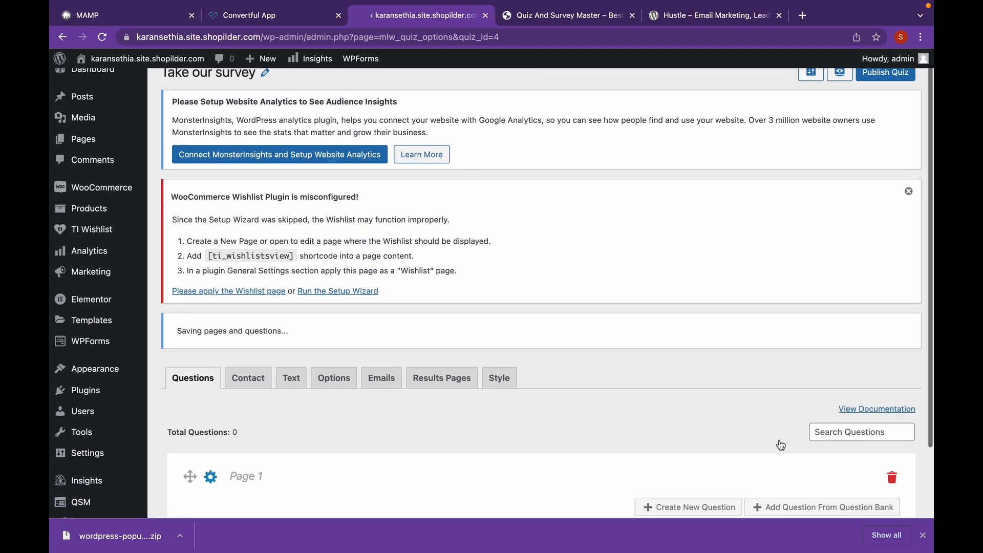
Enter "How was our Services" as the first question on Page 1 and set its question type to Short Answer.
scroll(781, 446, down, 2)
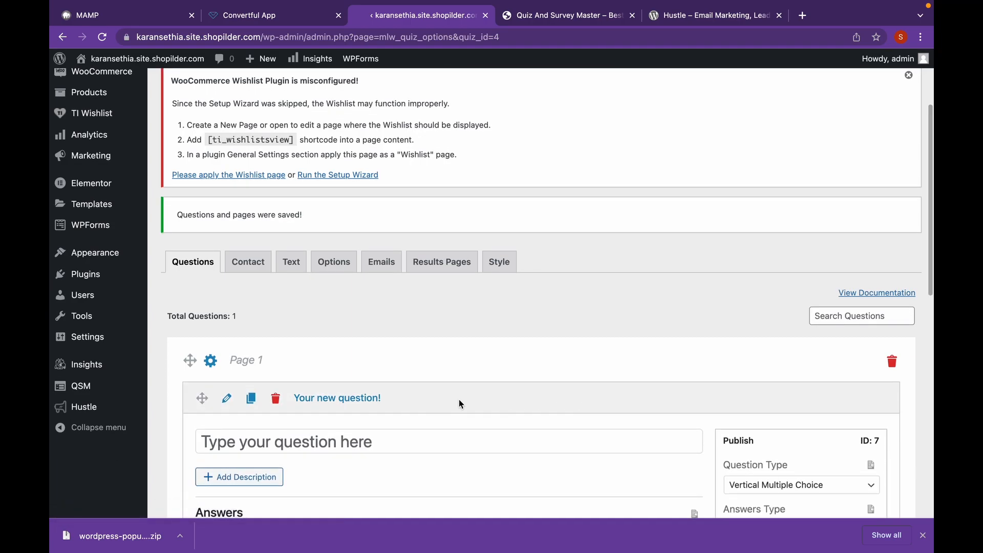
scroll(464, 398, down, 2)
click(381, 368)
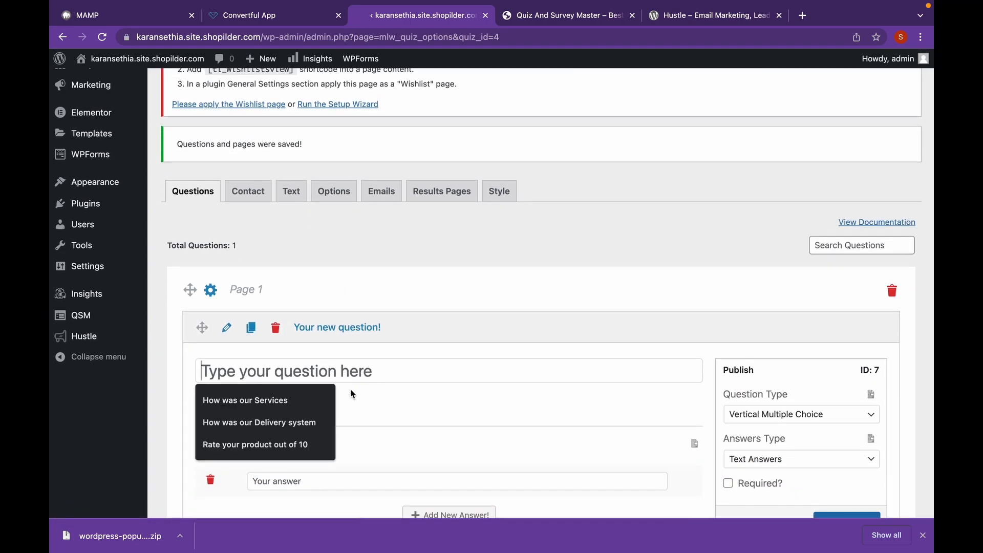
click(322, 399)
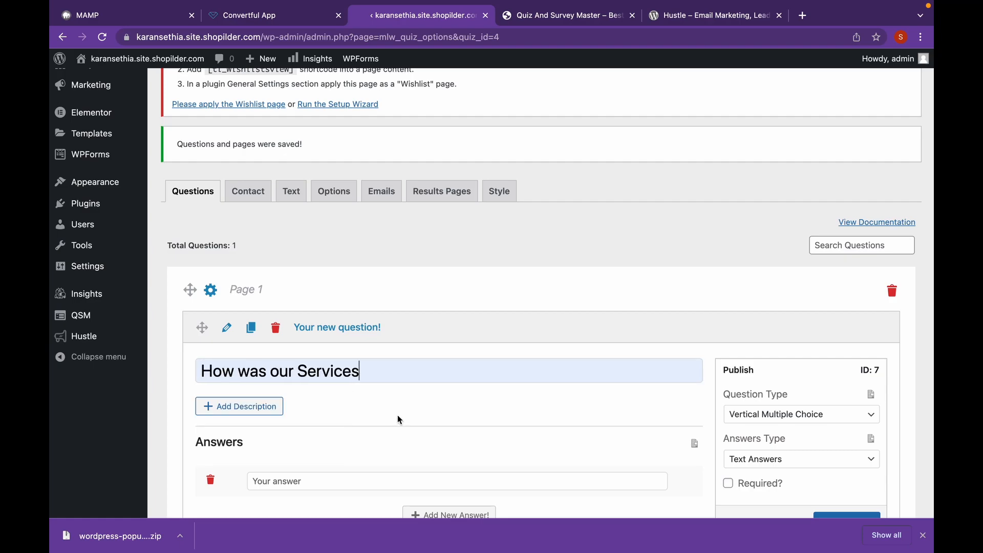
scroll(397, 415, down, 1)
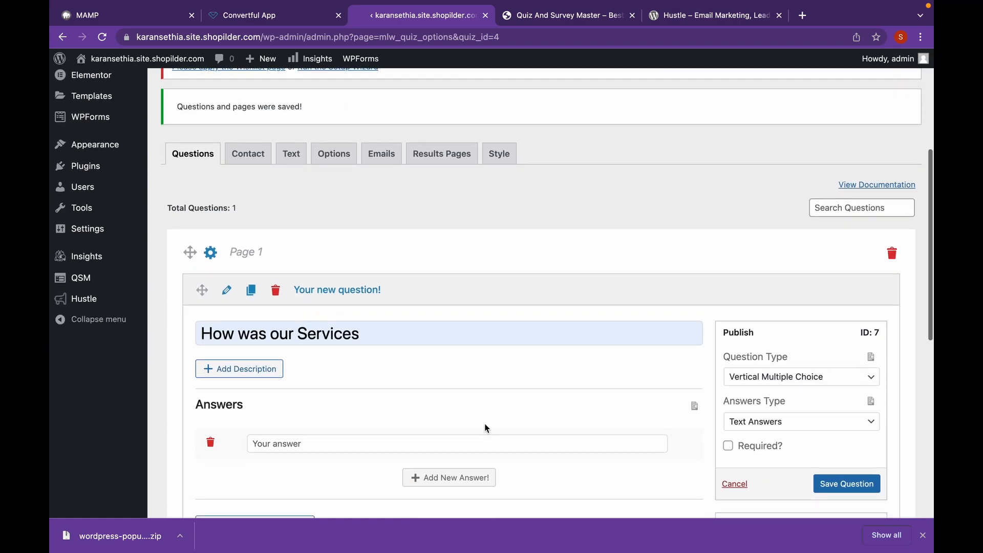
click(842, 379)
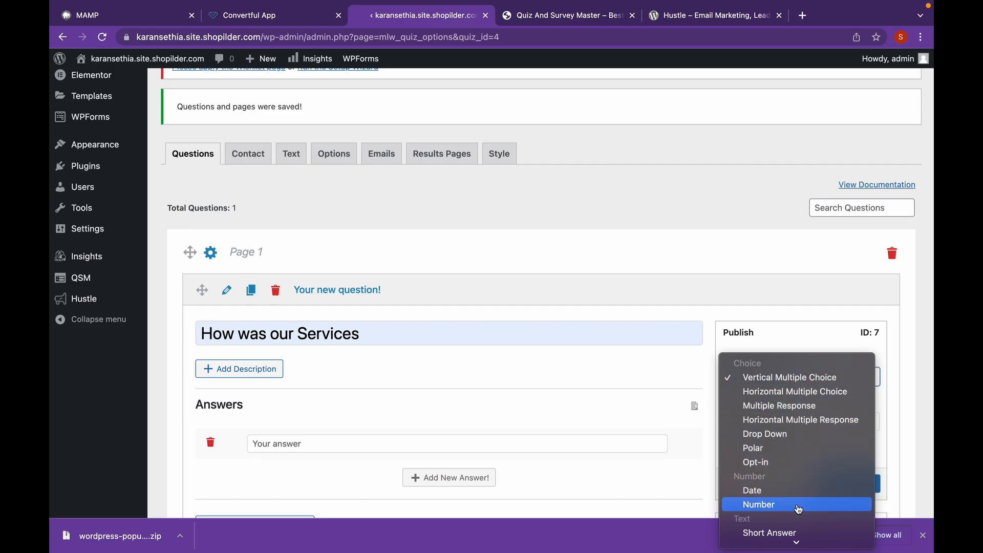
click(801, 530)
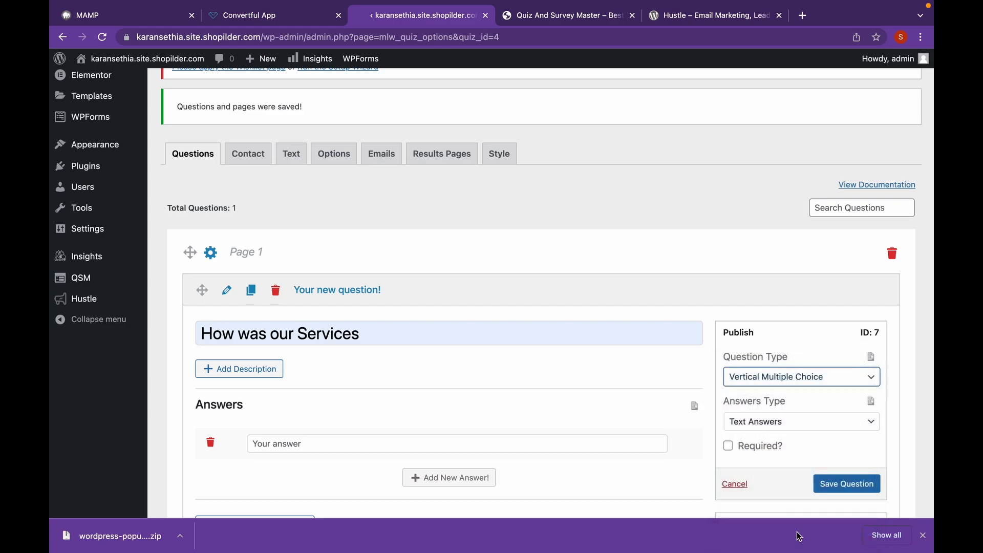
scroll(611, 416, down, 5)
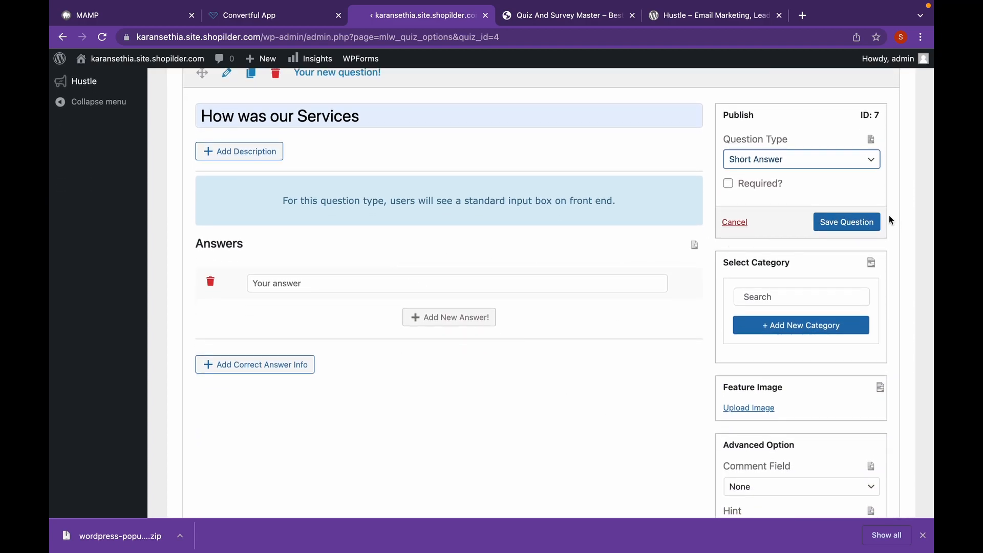
Save the first question, and add and save a second question, "How was our Delivery system", with the Short Answer type.
click(866, 232)
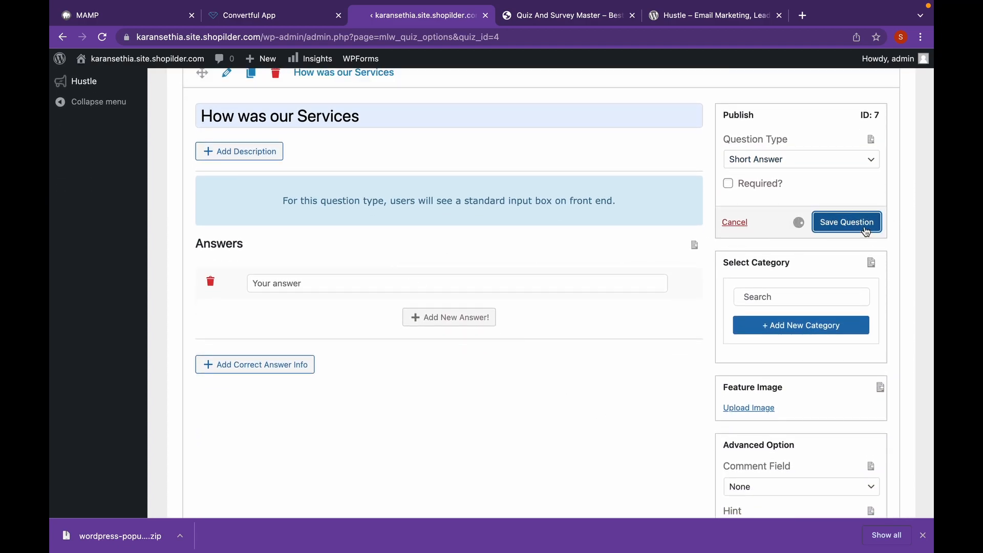
scroll(673, 346, down, 5)
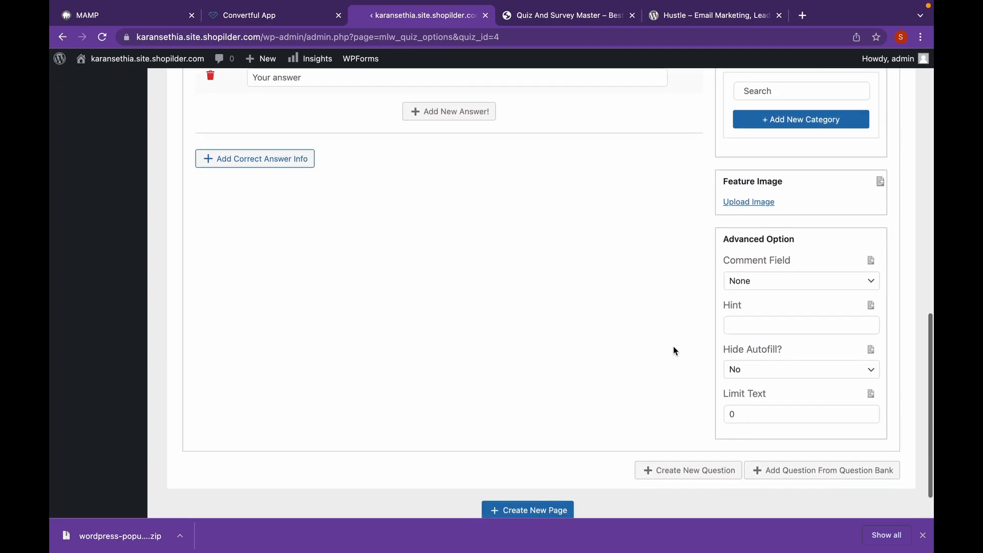
click(691, 459)
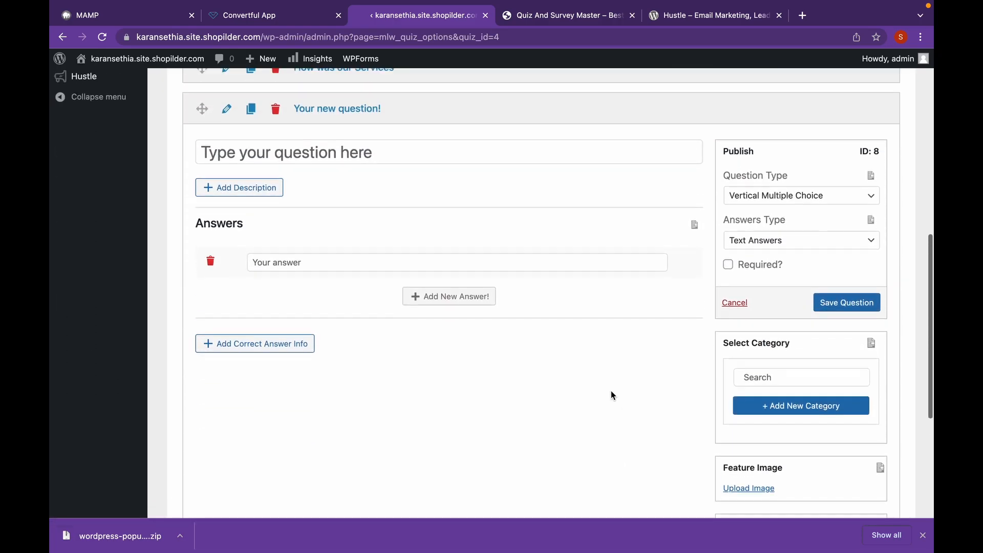
click(378, 272)
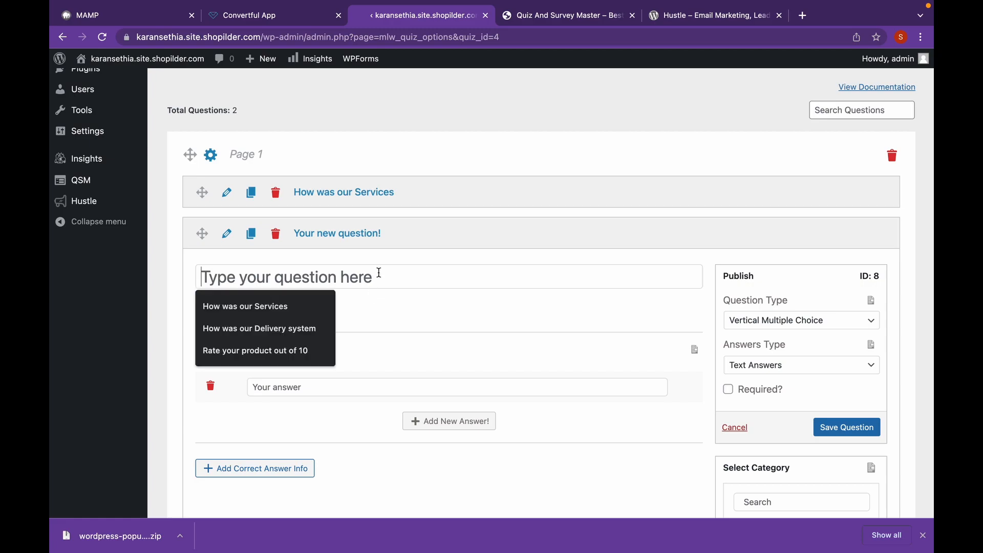
click(318, 326)
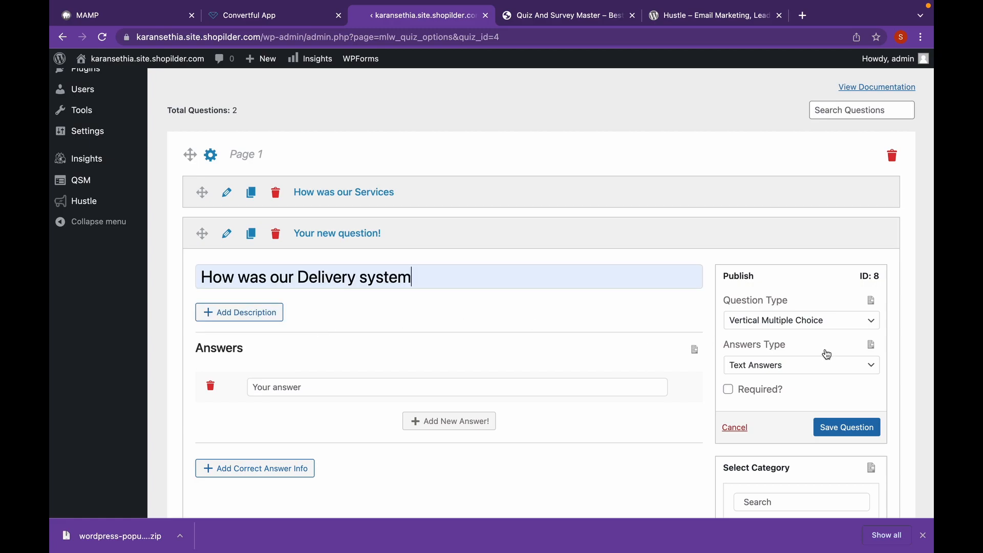
click(858, 320)
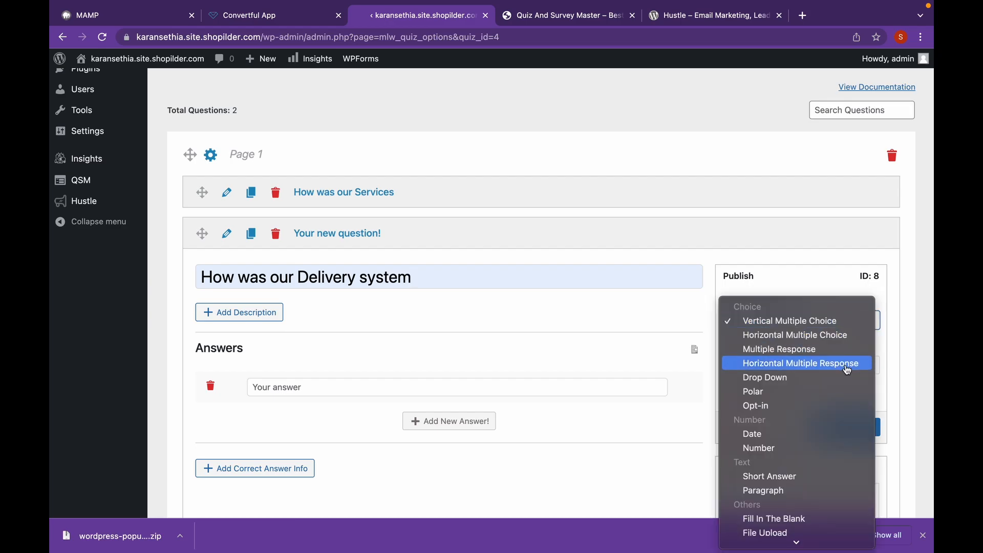
click(797, 476)
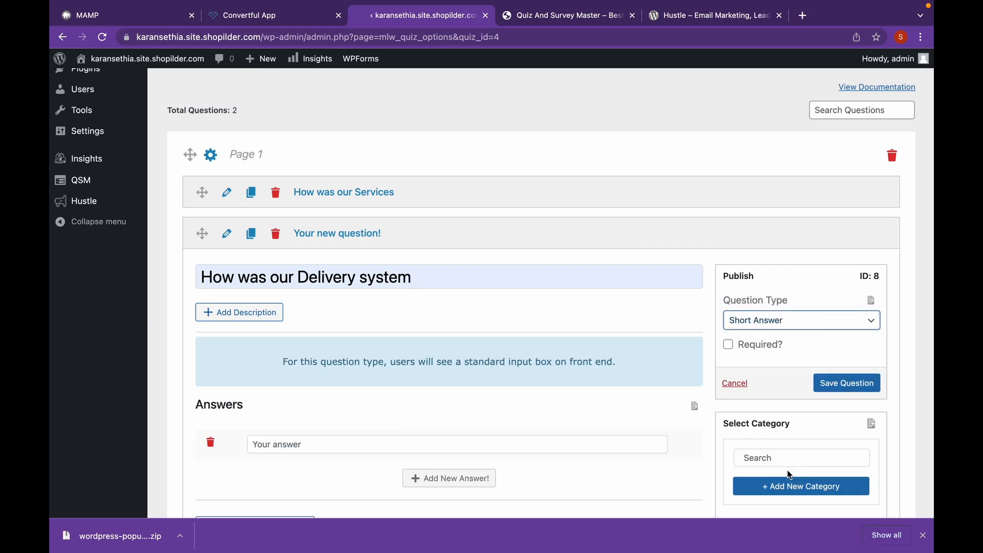
click(833, 391)
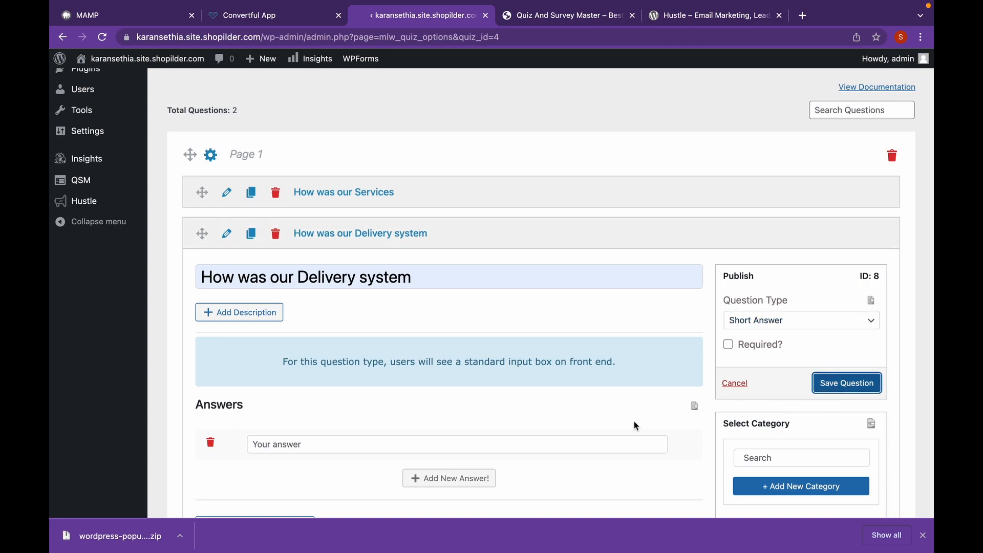
Add a third question, "Rate your product out of 10", to Page 1 with the Number question type and save it.
scroll(622, 436, down, 8)
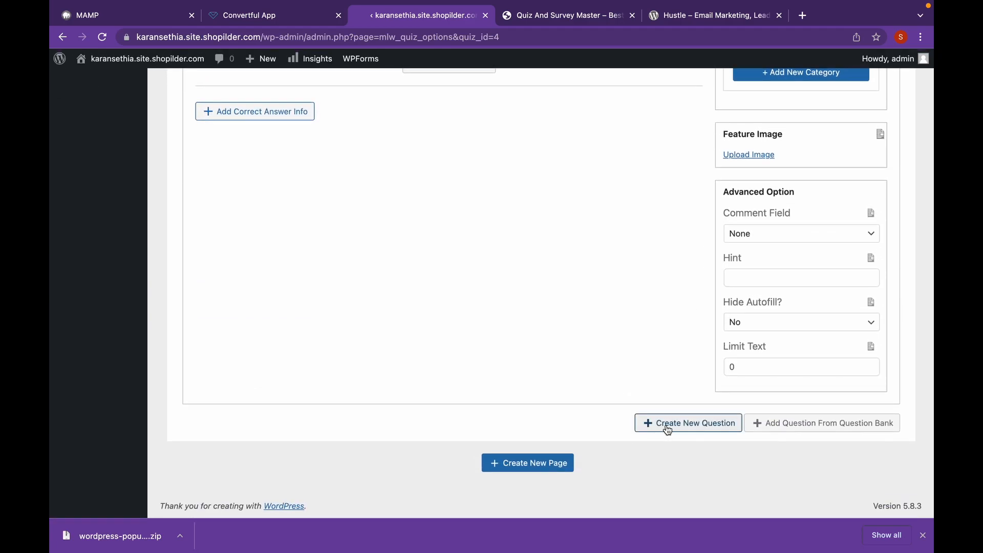
click(668, 429)
scroll(296, 167, down, 5)
scroll(311, 198, up, 4)
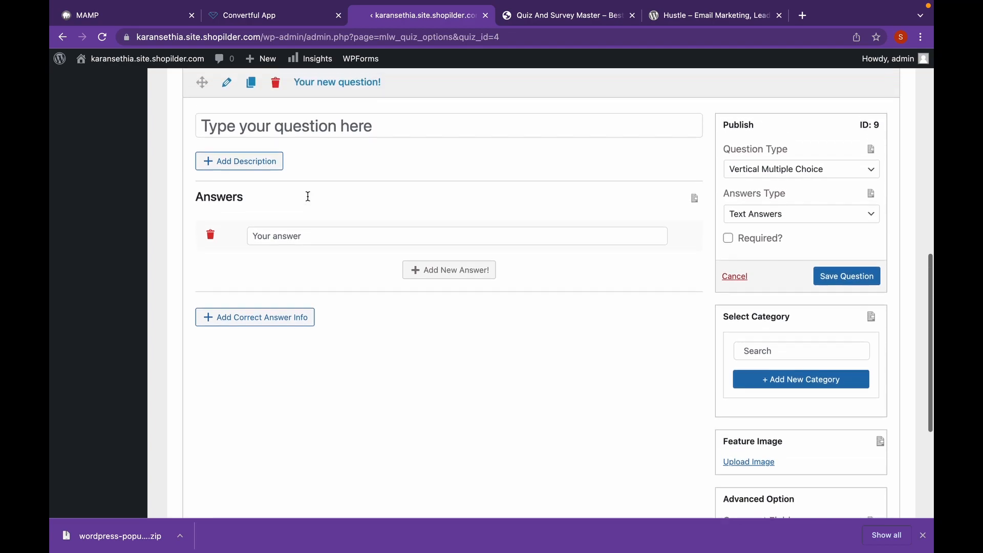
click(365, 133)
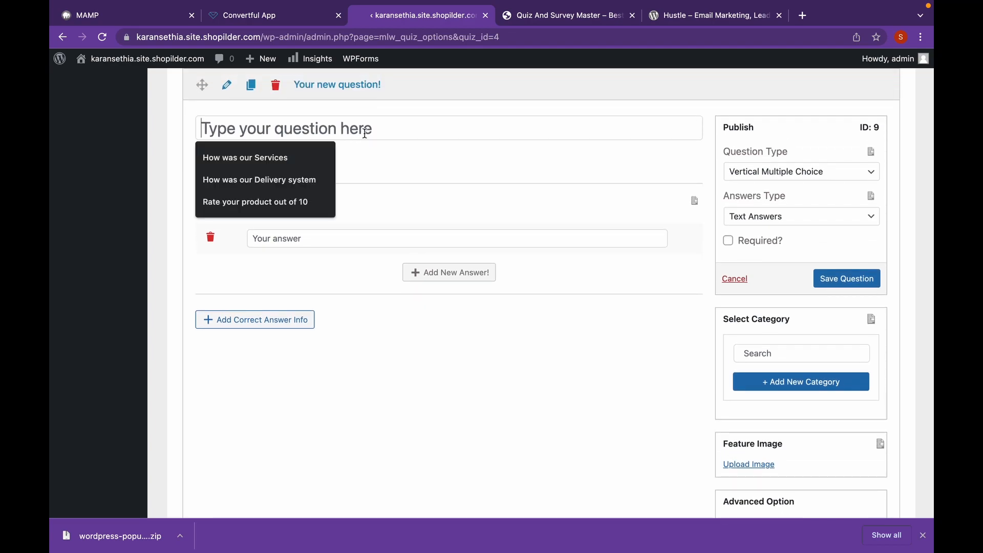
click(306, 199)
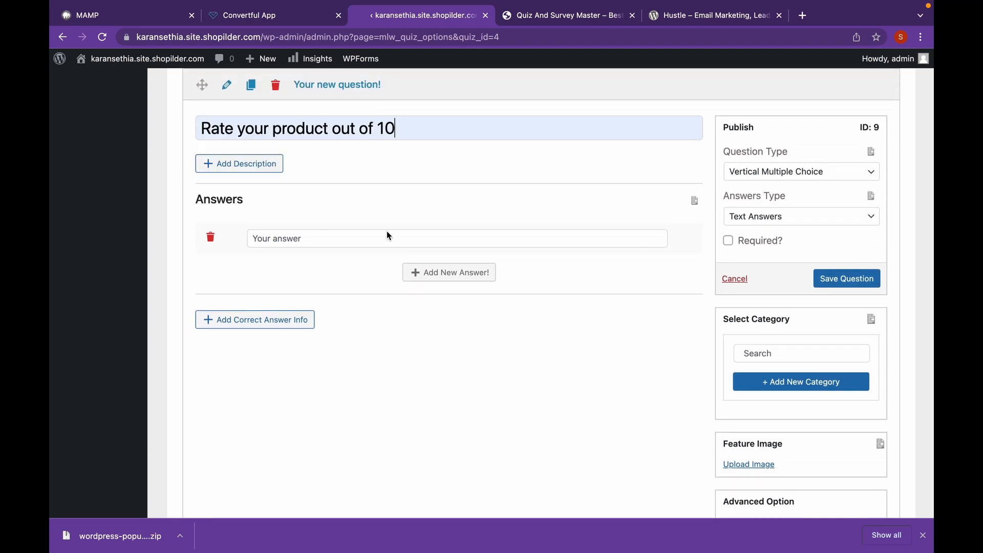
click(763, 175)
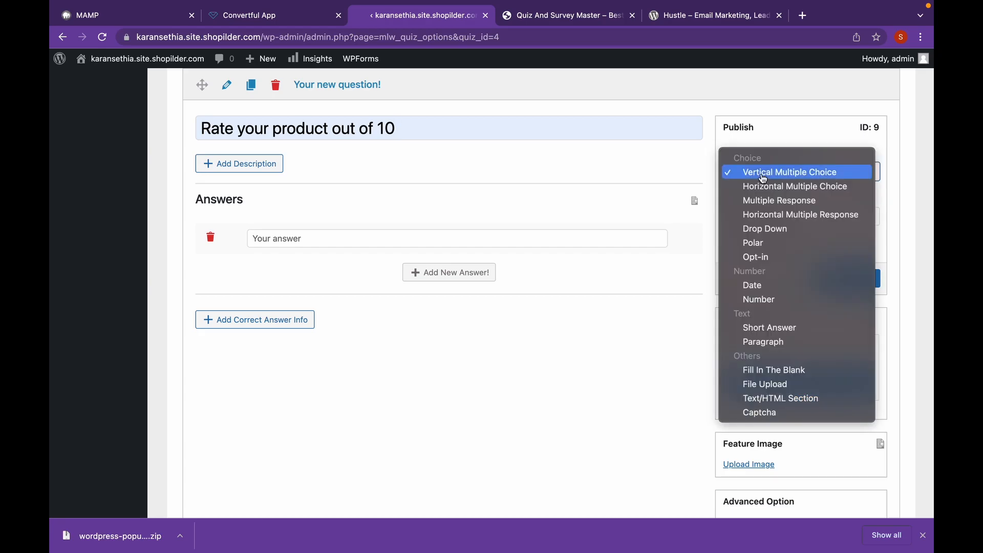
click(780, 302)
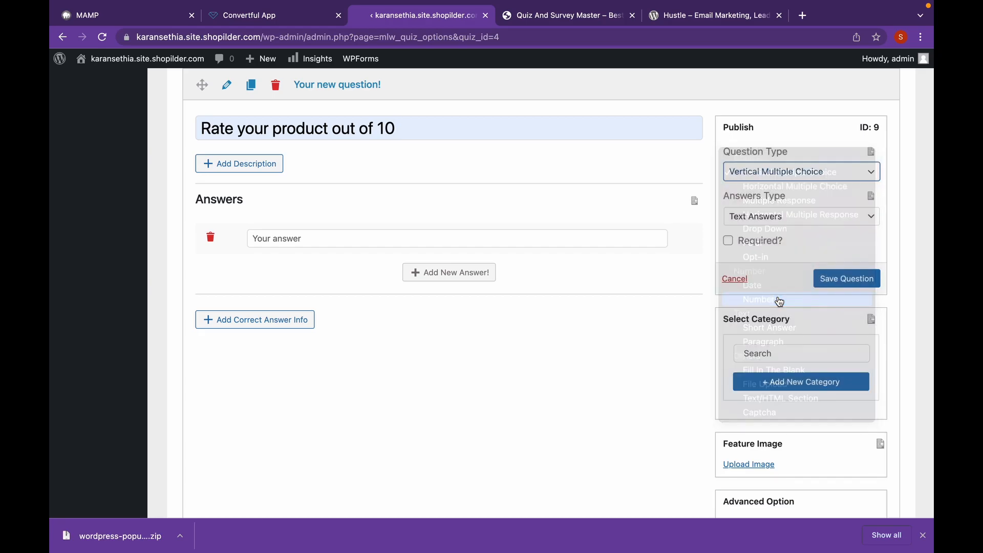
click(847, 235)
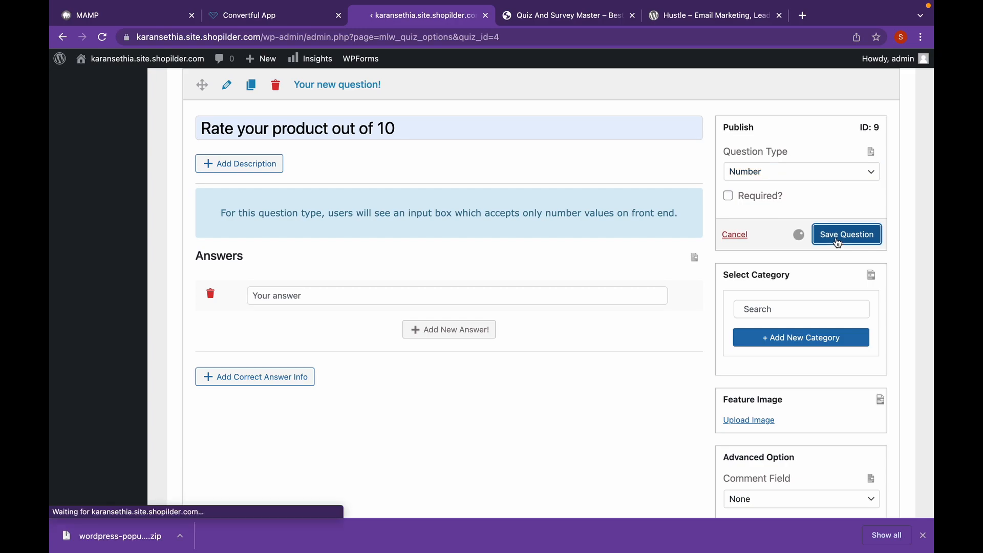
Publish the "Take our survey" quiz.
scroll(627, 262, up, 2)
scroll(628, 262, up, 4)
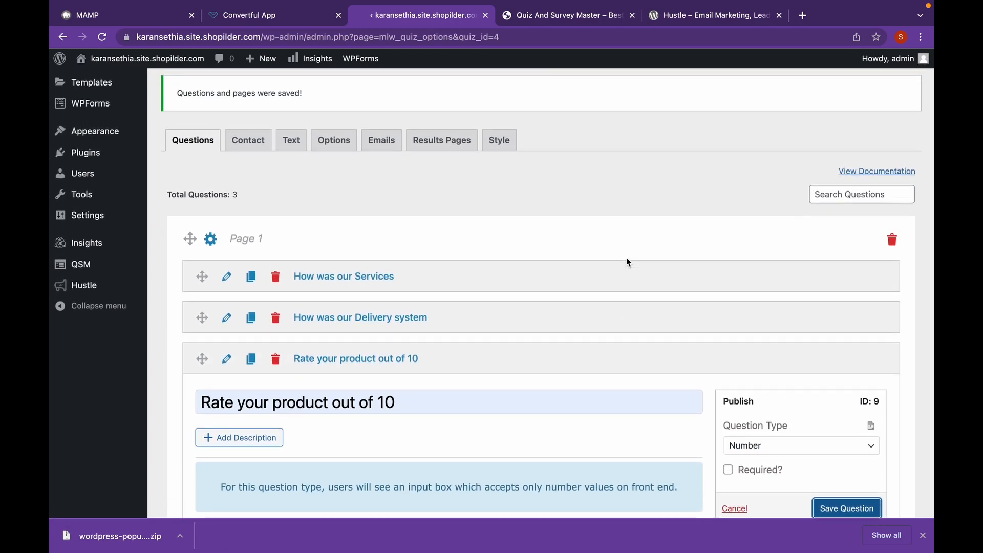
scroll(626, 257, up, 6)
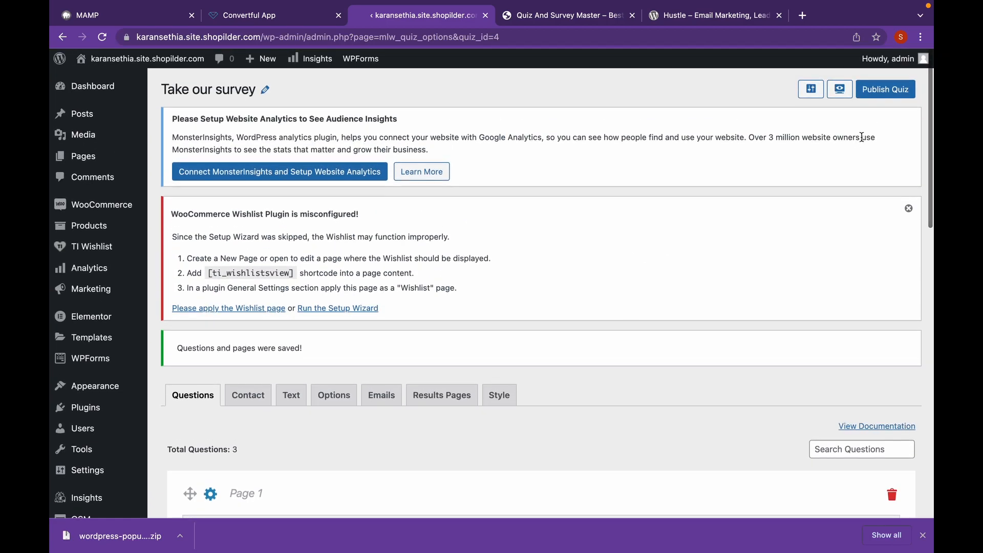
click(905, 97)
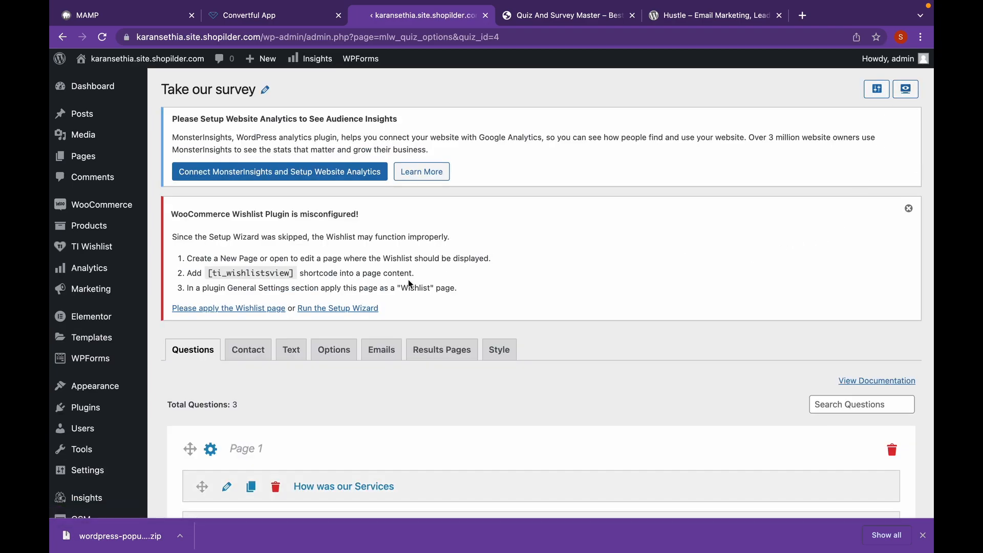
Copy the embed shortcode [qsm quiz=4] of "Take our survey" from the QSM list of quizzes and surveys.
scroll(77, 448, down, 3)
mouse_move(93, 436)
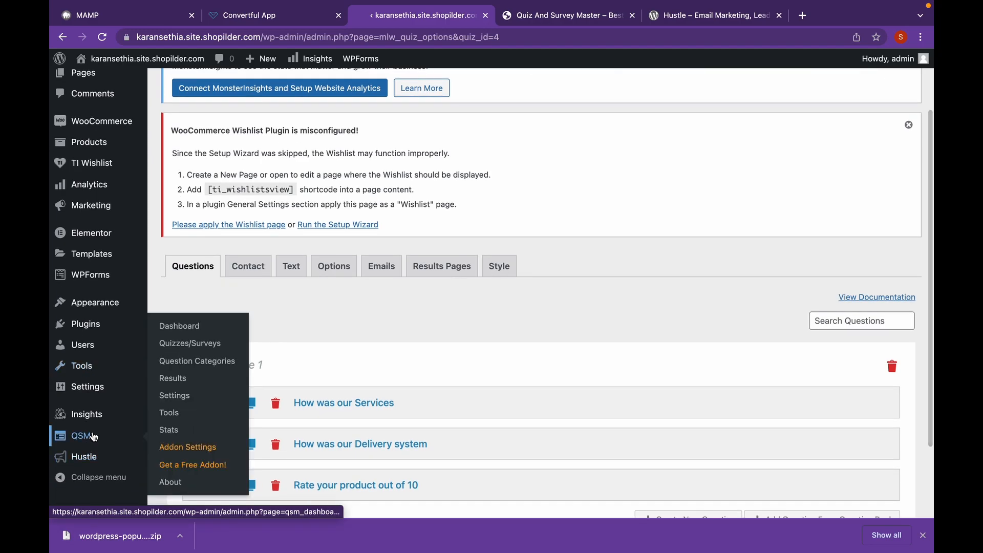
click(205, 344)
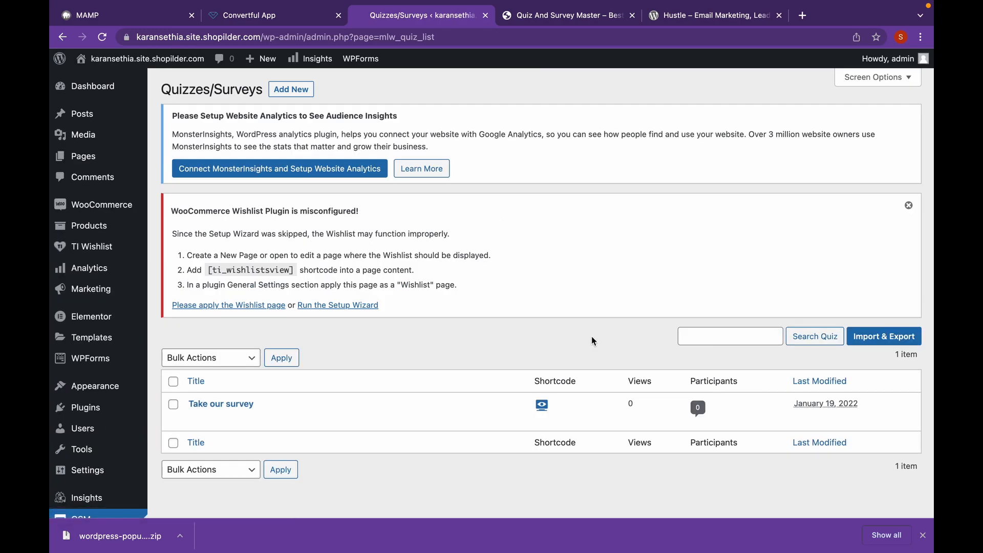
scroll(591, 337, down, 4)
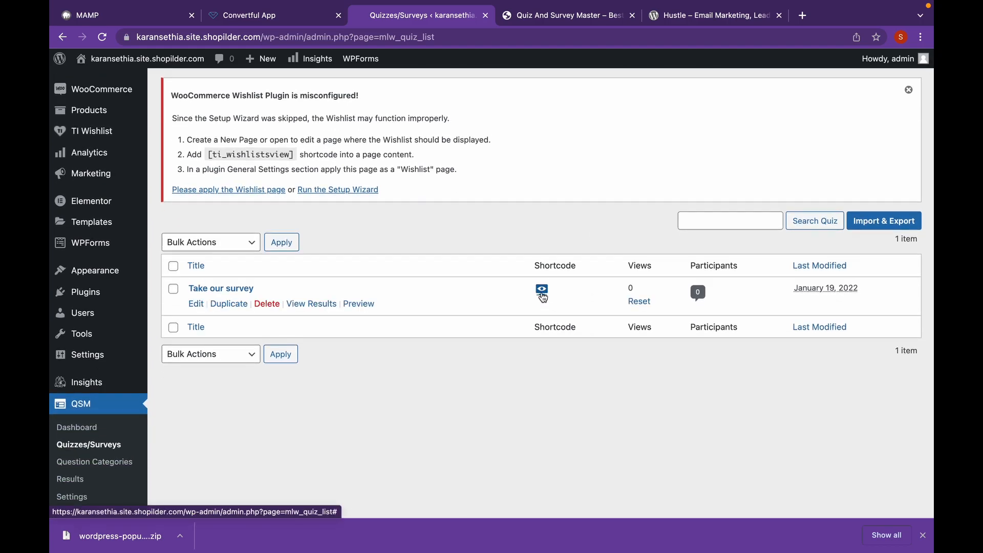
click(542, 290)
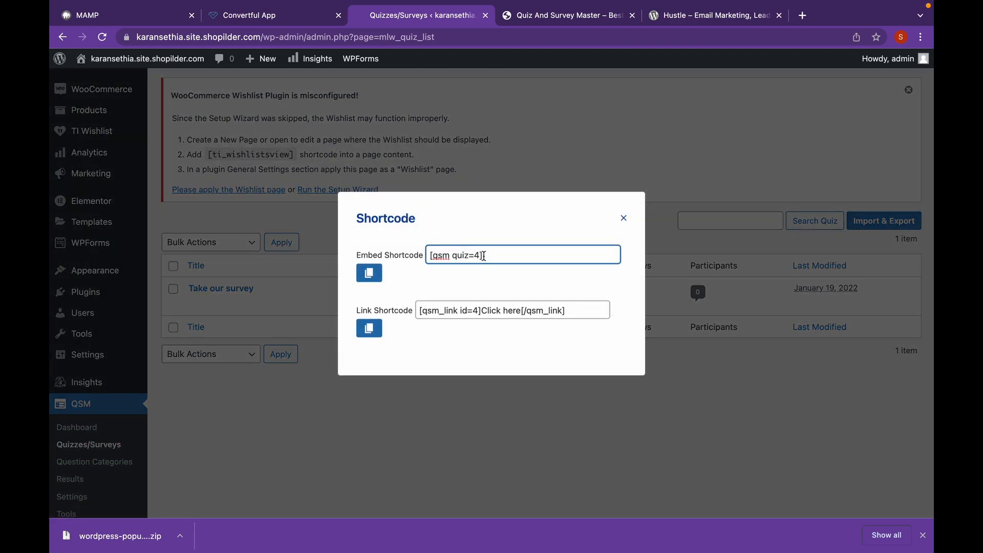
drag(485, 255, 420, 251)
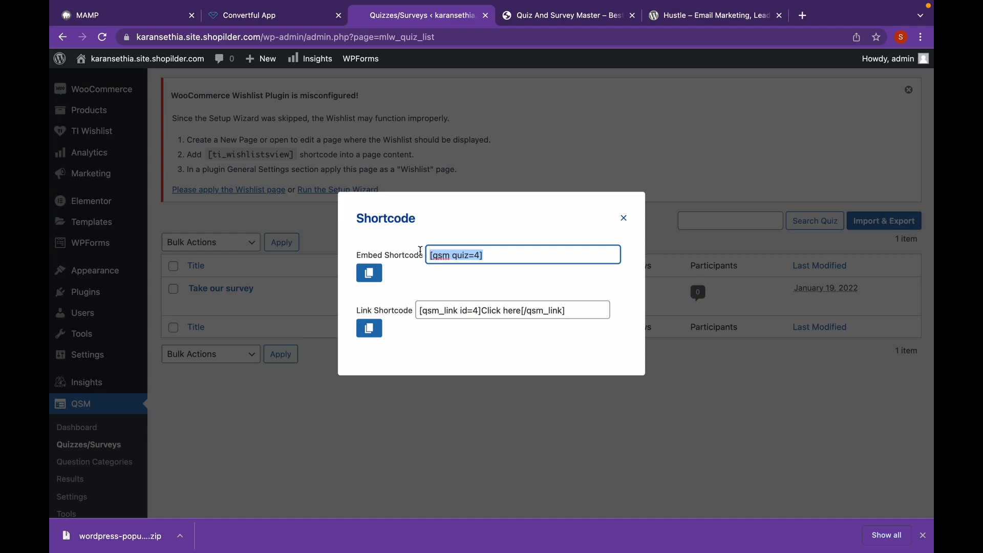
click(629, 219)
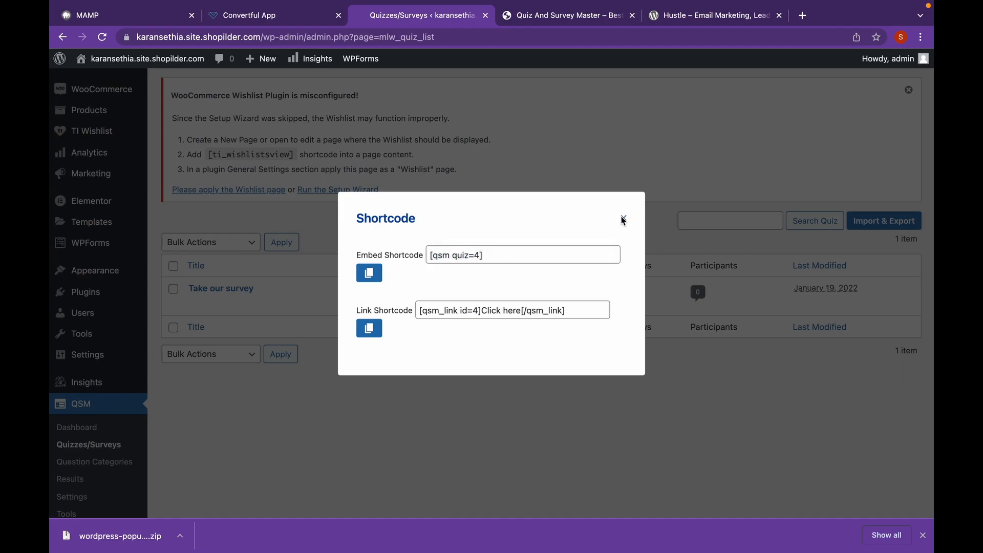
click(623, 219)
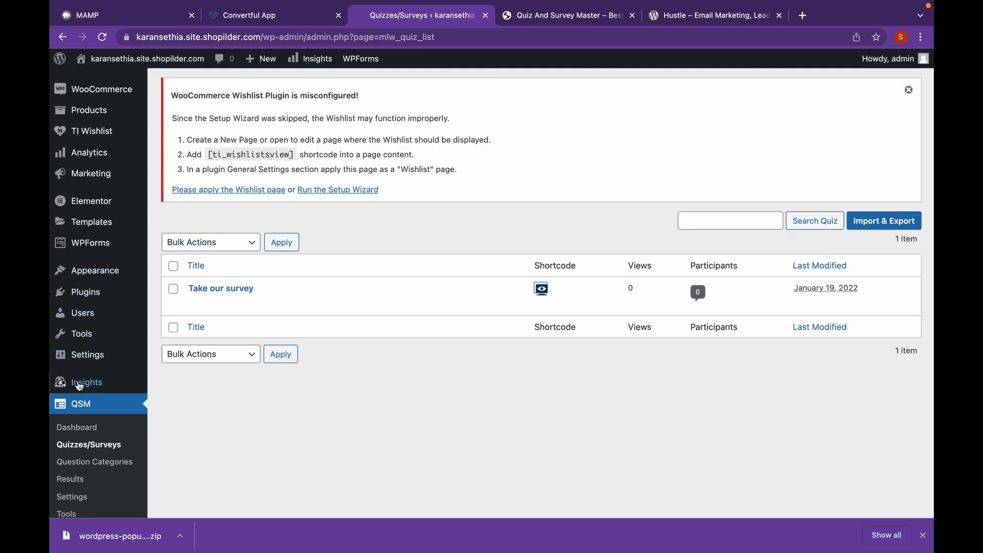
Create a Hustle pop-up named "Survey" of the Informational type and continue to the template selection.
scroll(81, 405, down, 5)
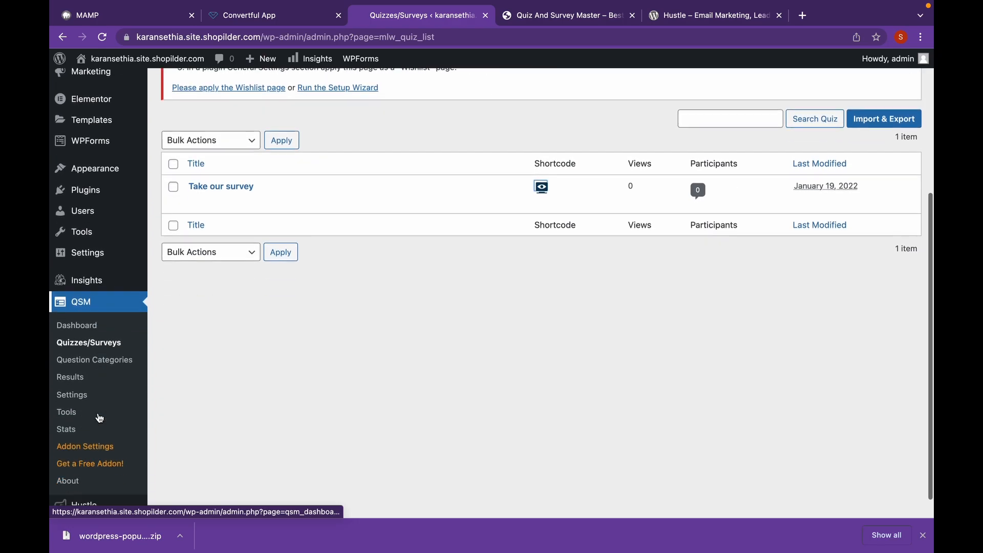
mouse_move(108, 477)
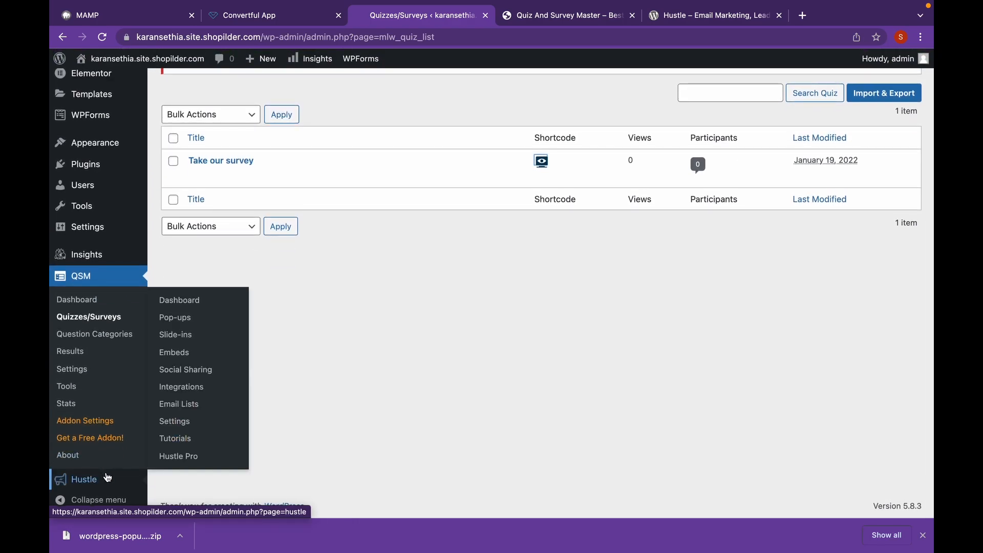
click(213, 323)
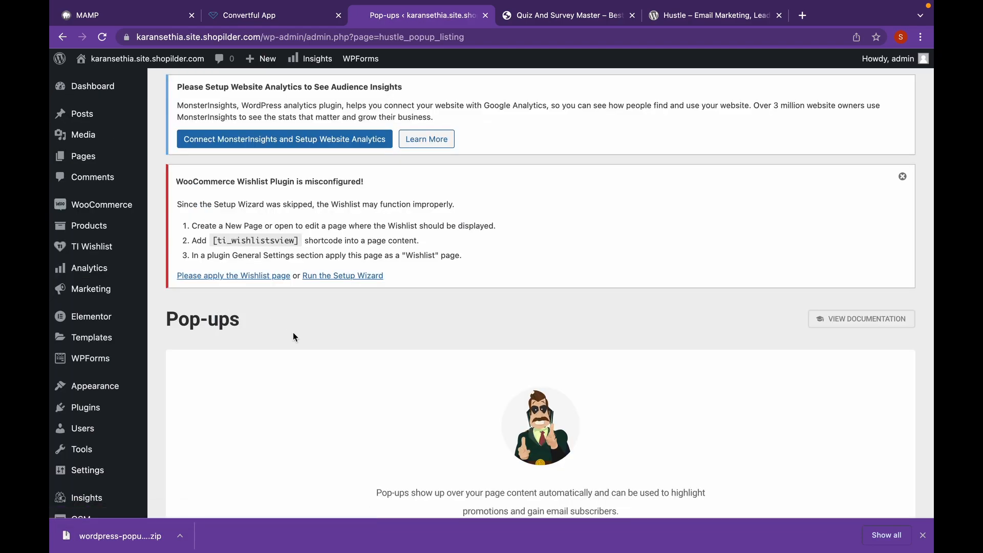
scroll(294, 333, down, 4)
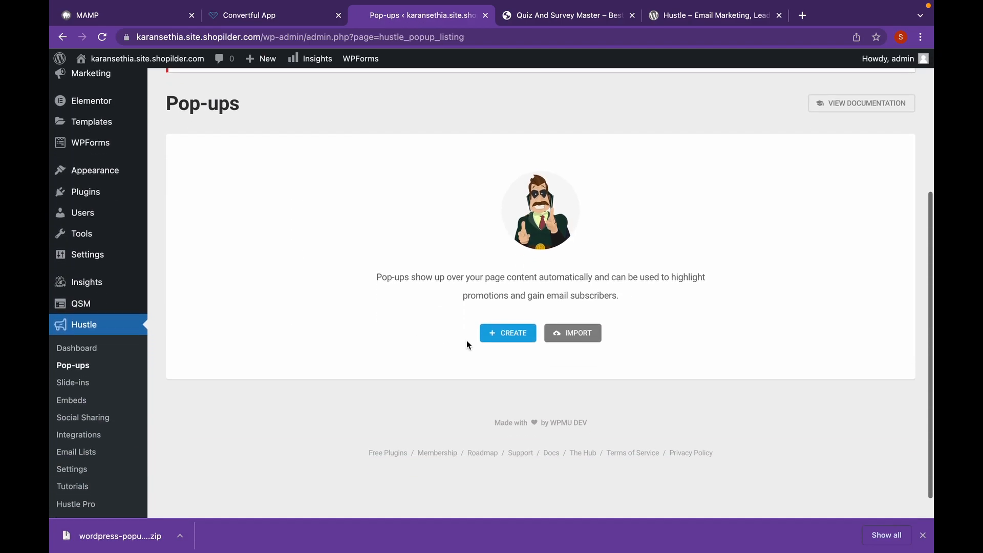
click(508, 338)
click(497, 279)
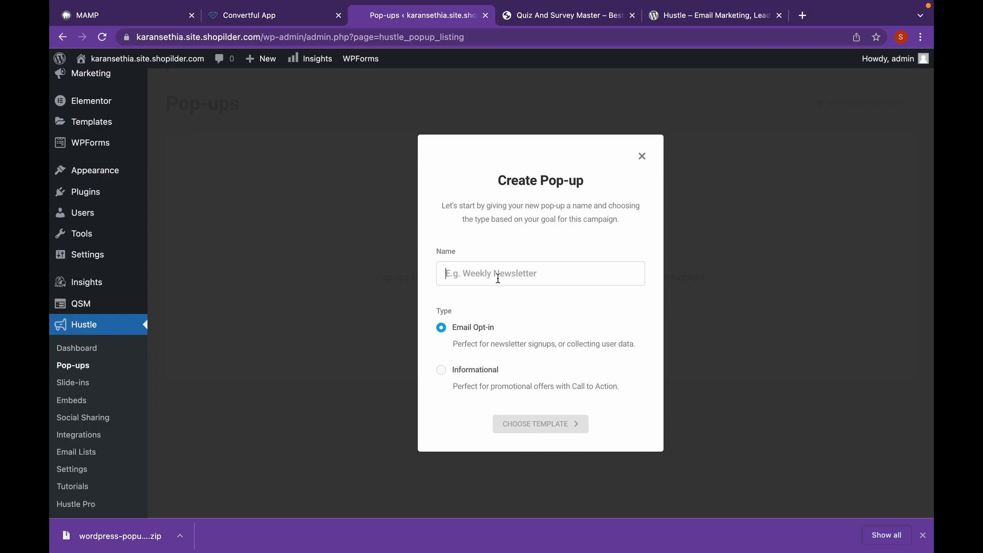
text(Survey)
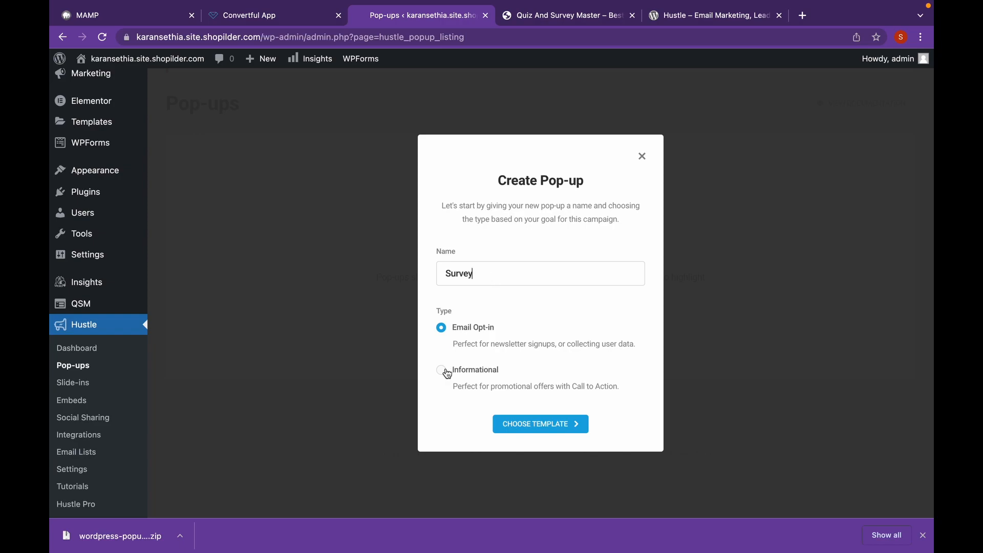
click(443, 370)
click(529, 429)
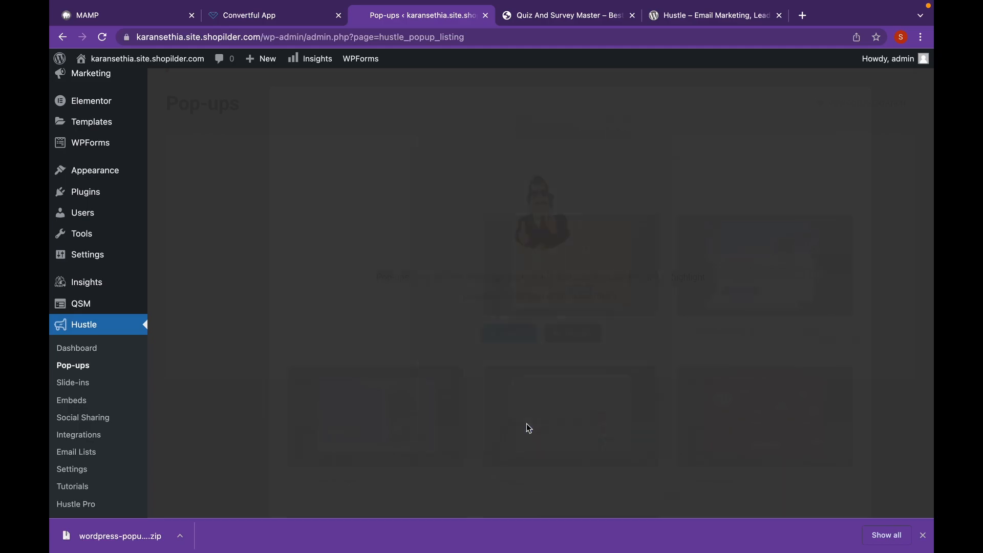
Choose the Spring Sale template for the Survey pop-up.
scroll(529, 429, down, 8)
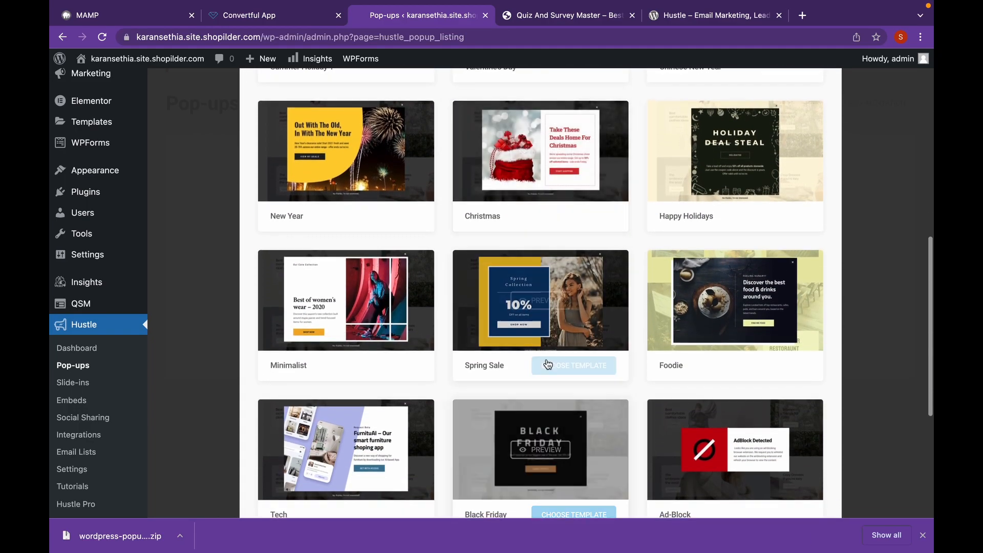
mouse_move(566, 345)
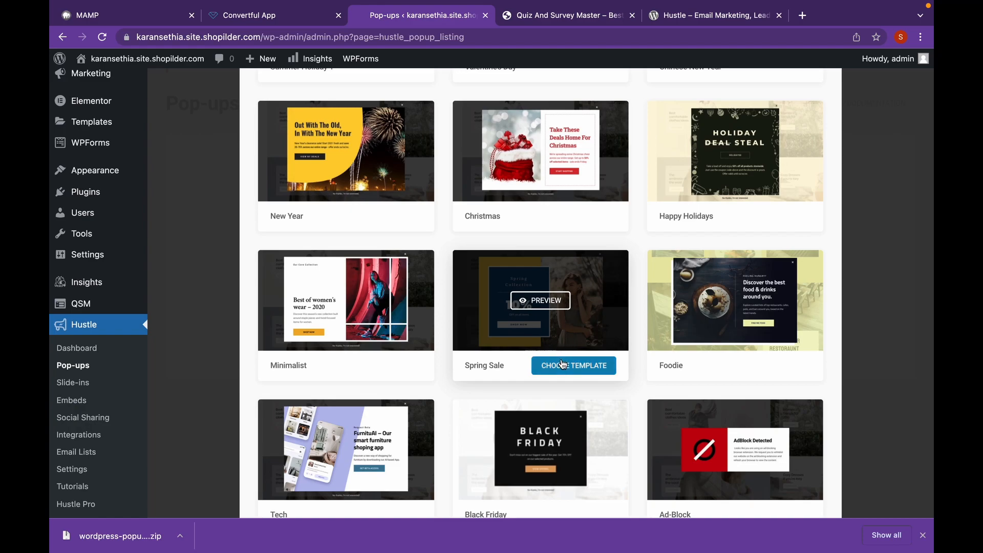
click(562, 364)
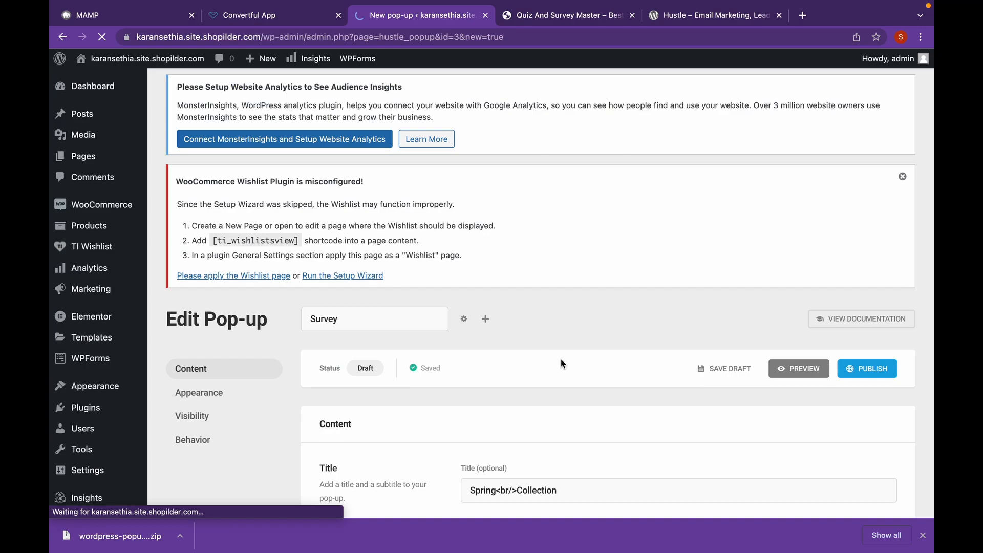
Set the pop-up's title to "Take our Survey" and clear its subtitle.
scroll(560, 364, down, 4)
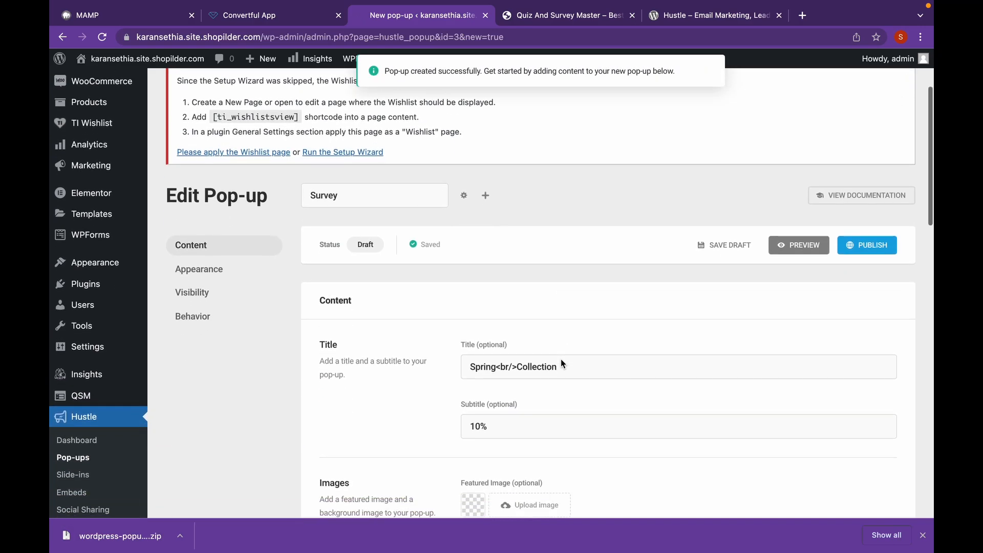
drag(563, 267, 464, 267)
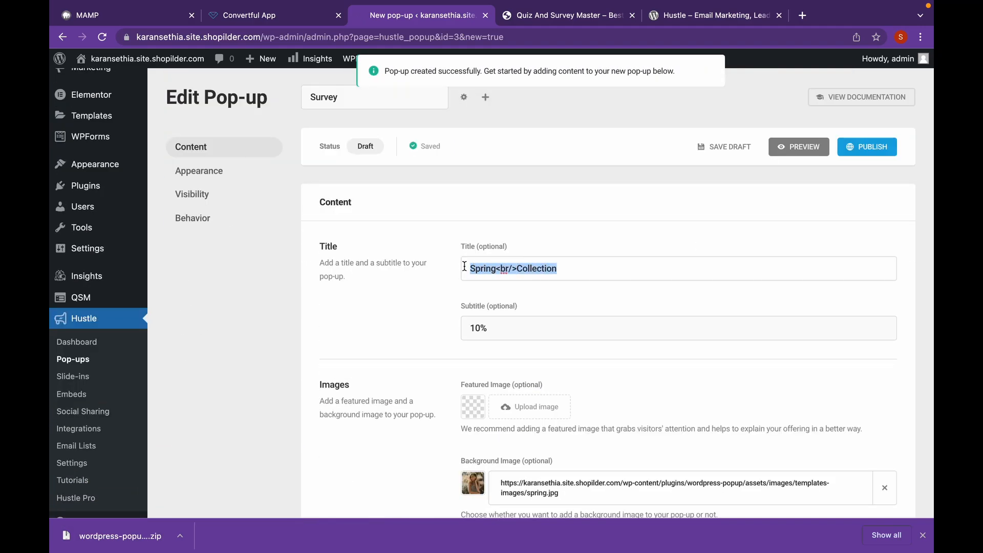
text(Take our Survey)
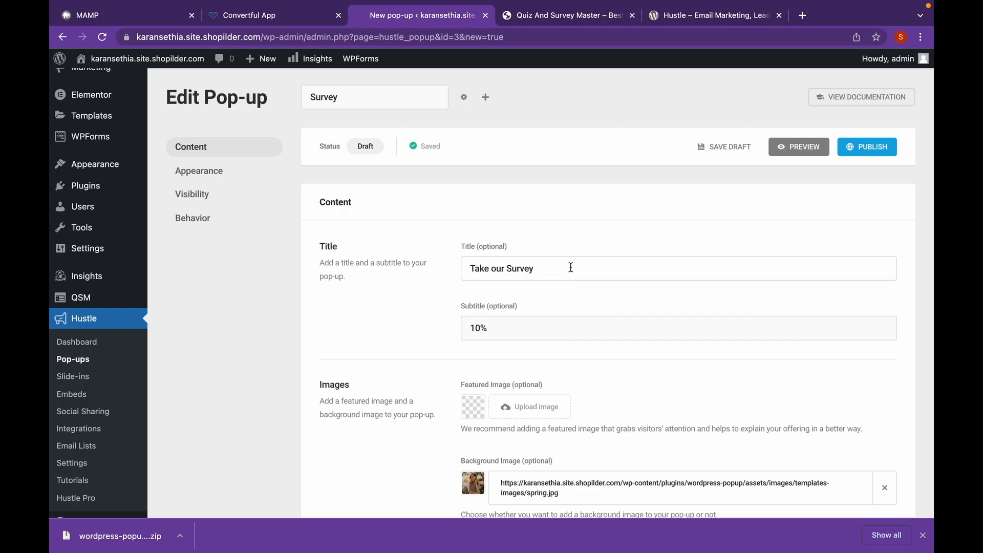
drag(513, 334, 455, 333)
key(BackSpace)
Replace the template text in the pop-up's main content with the shortcode [qsm quiz=4].
scroll(569, 290, down, 6)
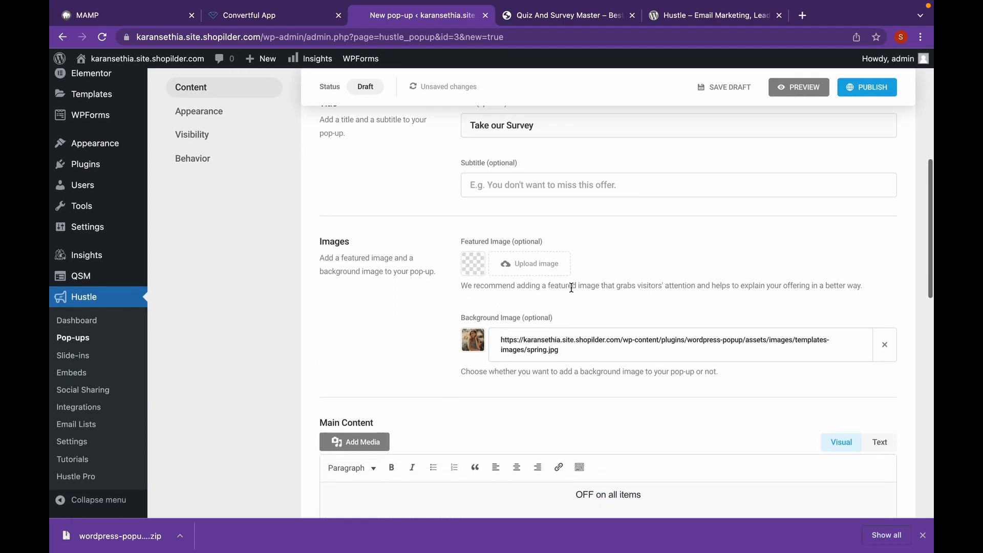
drag(648, 323, 562, 323)
key(BackSpace)
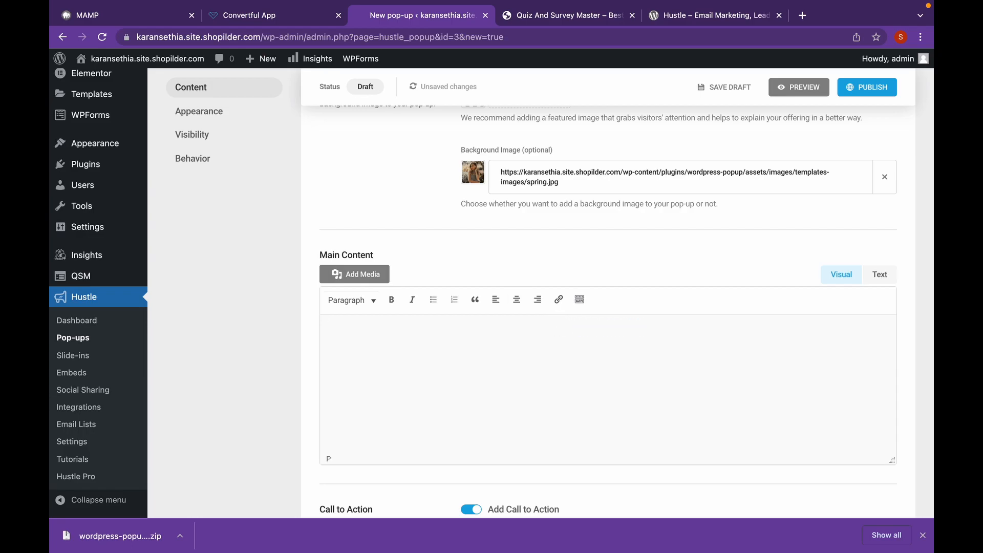
text([qsm quiz=4])
Turn off the pop-up's call to action and continue to the appearance settings.
scroll(751, 409, down, 1)
scroll(750, 406, down, 5)
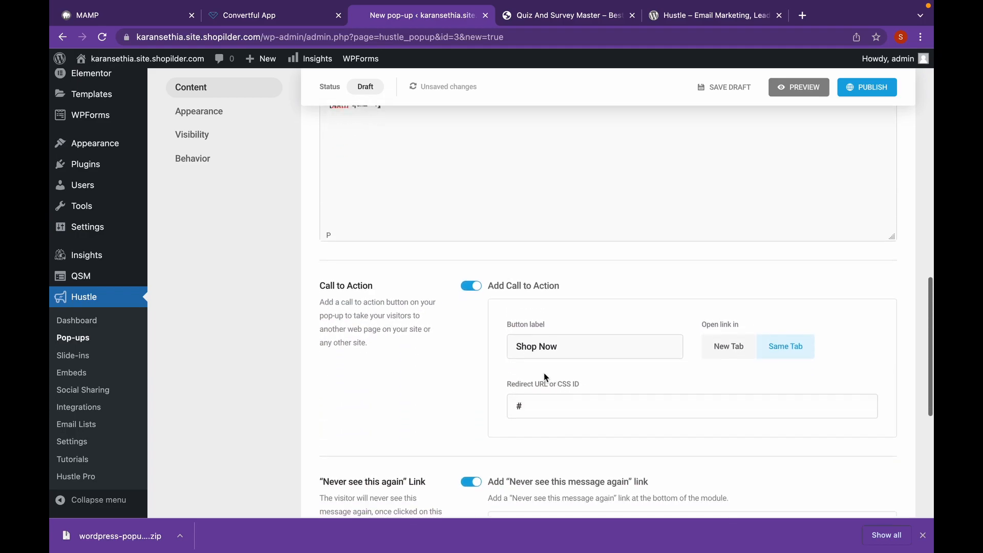
click(471, 285)
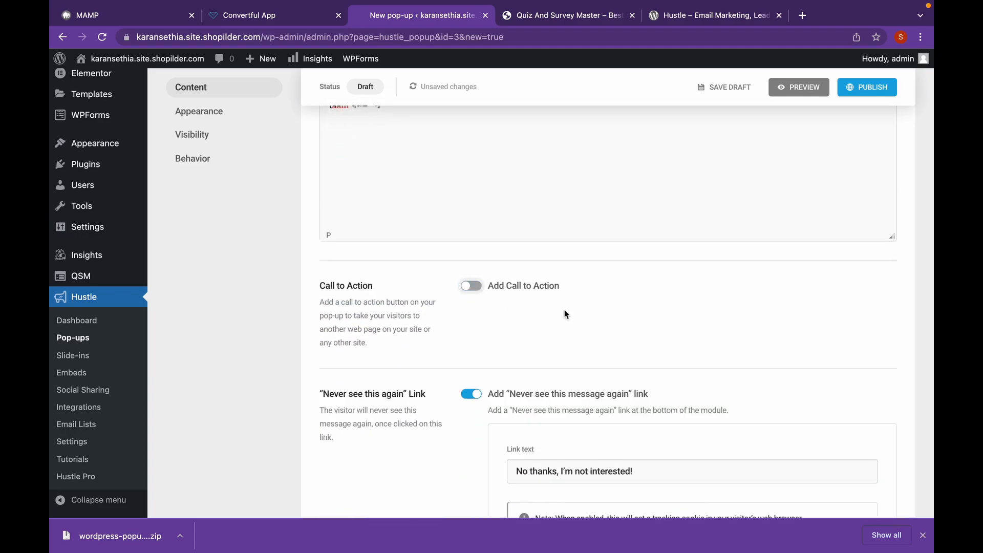
scroll(624, 342, down, 1)
scroll(624, 342, down, 2)
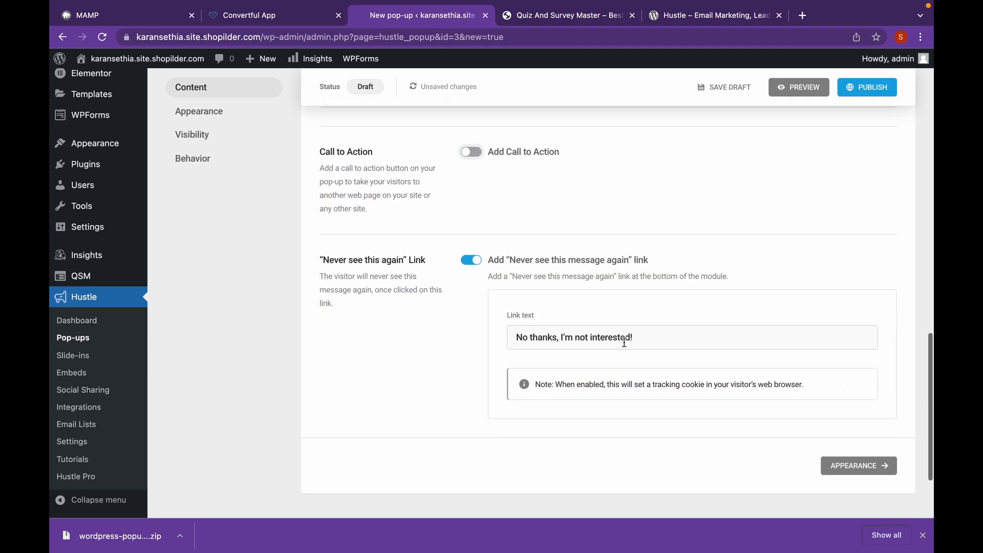
click(880, 460)
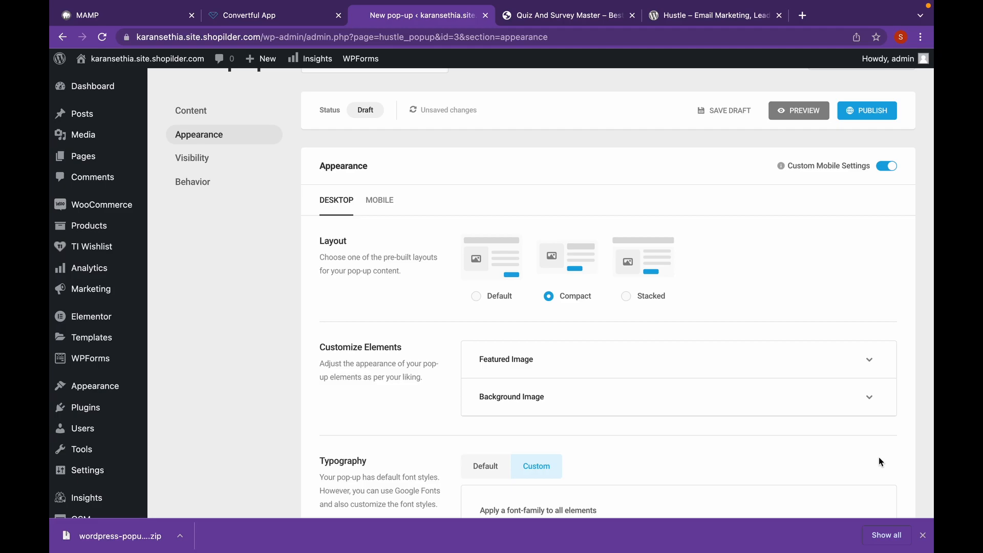
Review the pop-up's appearance settings, including colors and size, and continue to the visibility rules.
scroll(780, 402, down, 2)
scroll(780, 402, down, 15)
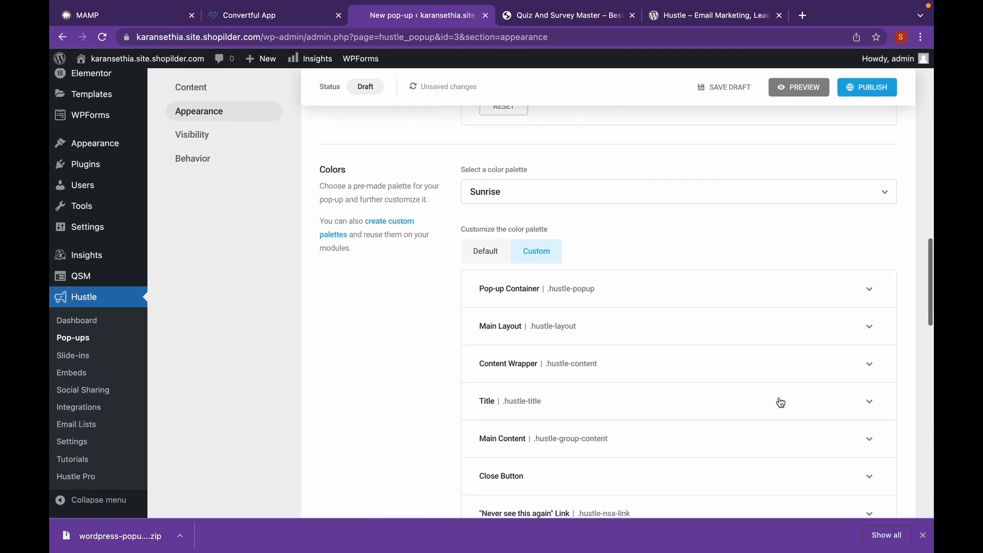
scroll(780, 402, down, 12)
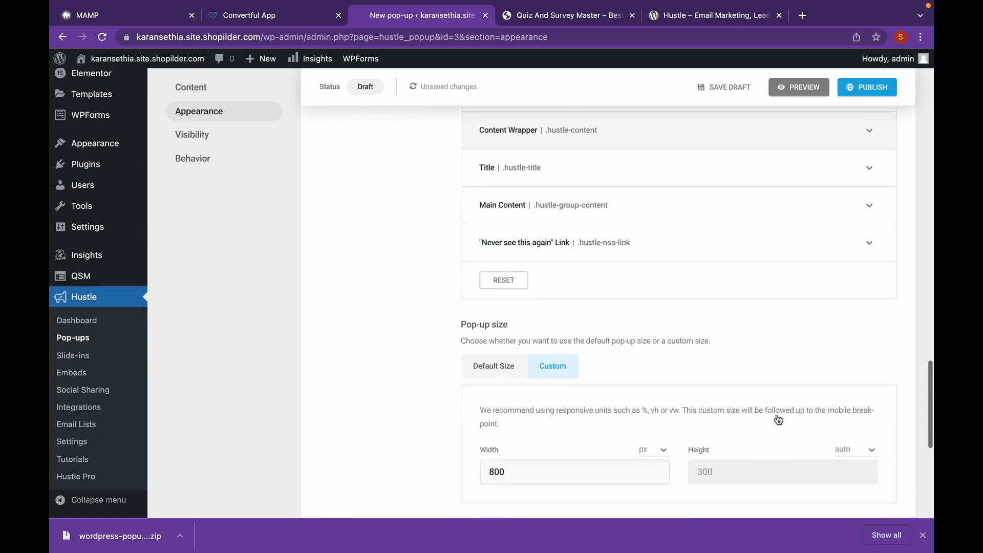
scroll(813, 423, down, 4)
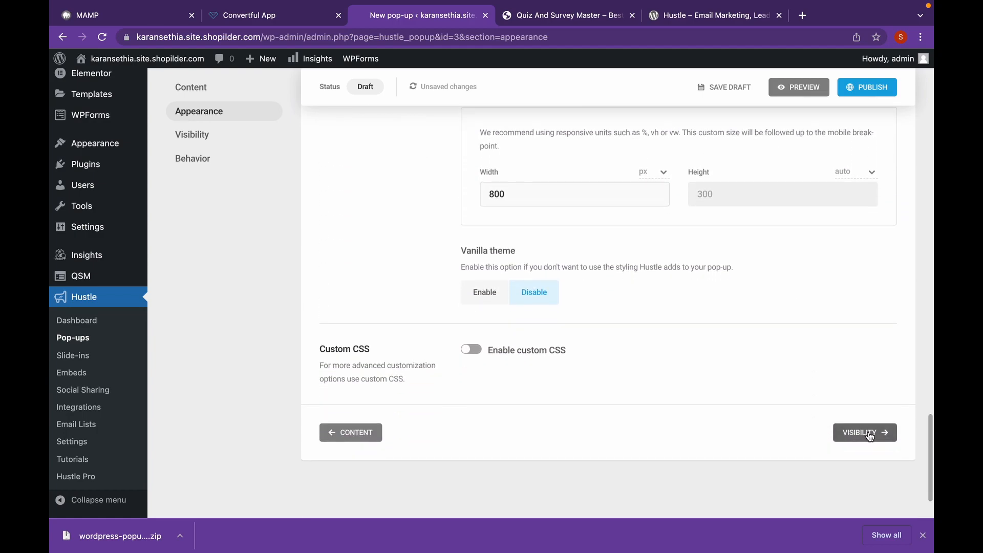
click(869, 433)
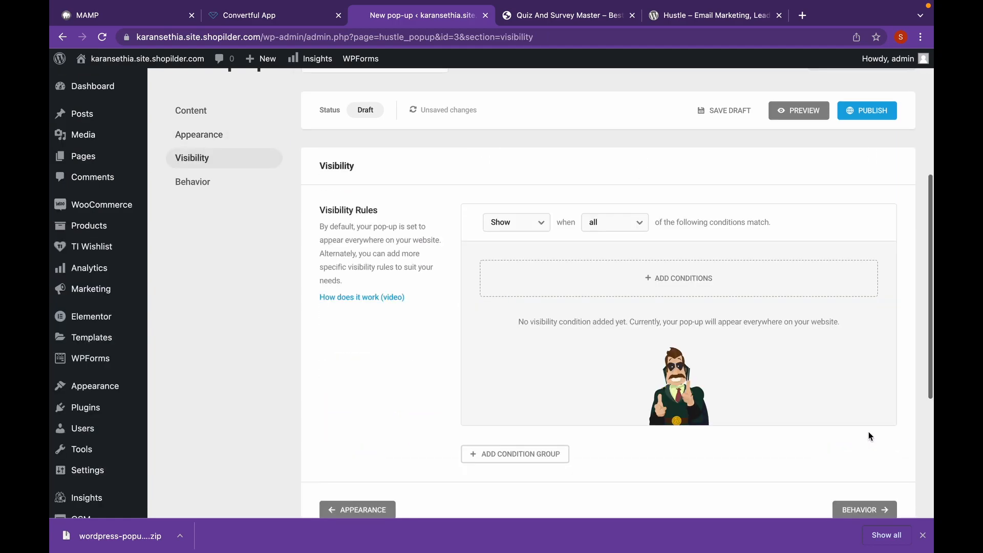
Add the All Woocommerce Pages condition to the pop-up's visibility rules and continue to the behavior settings.
click(629, 289)
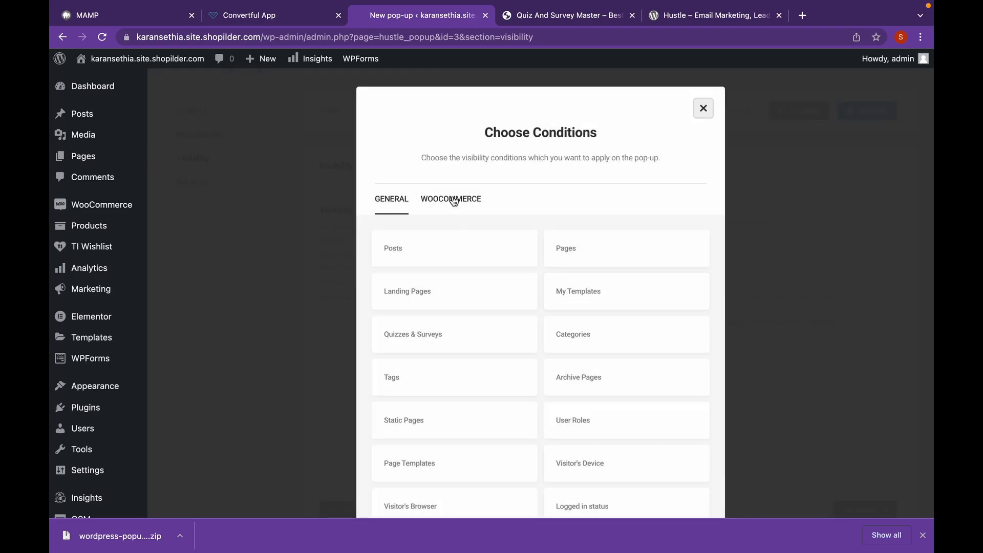
click(453, 200)
click(468, 303)
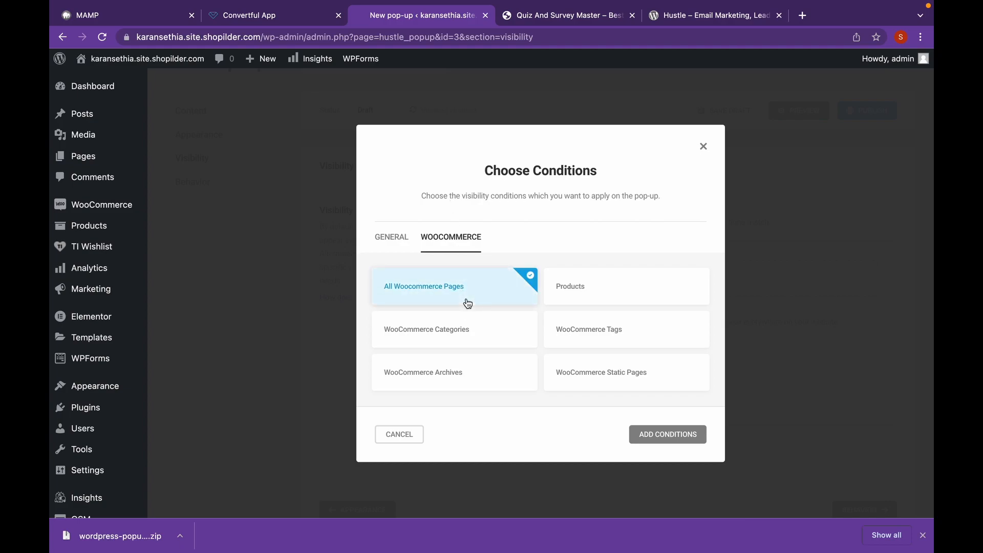
click(668, 435)
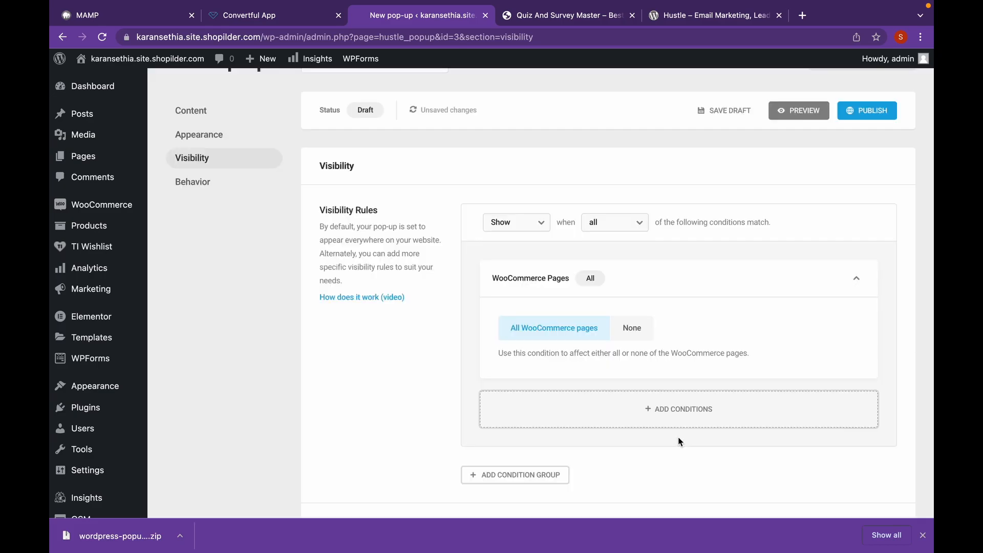
scroll(678, 441, down, 3)
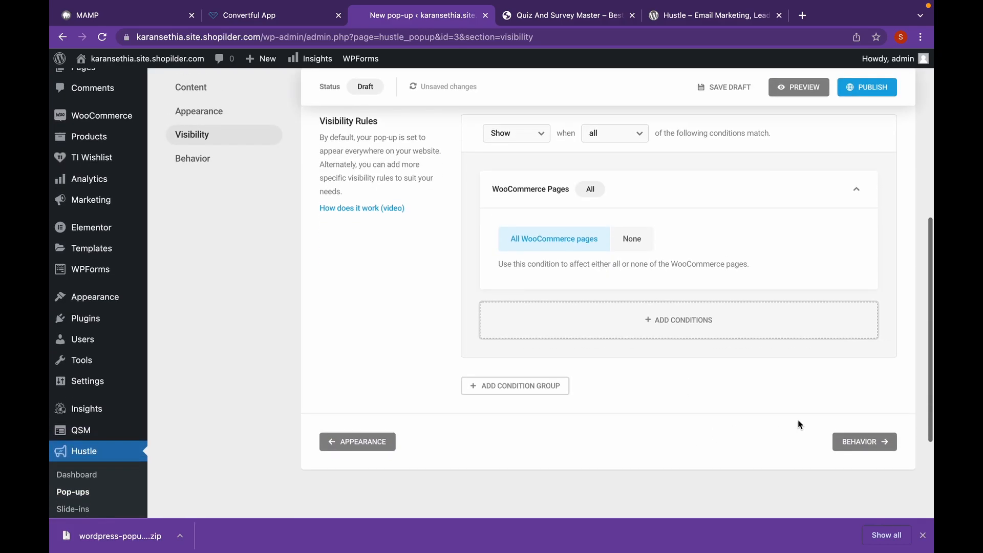
click(850, 444)
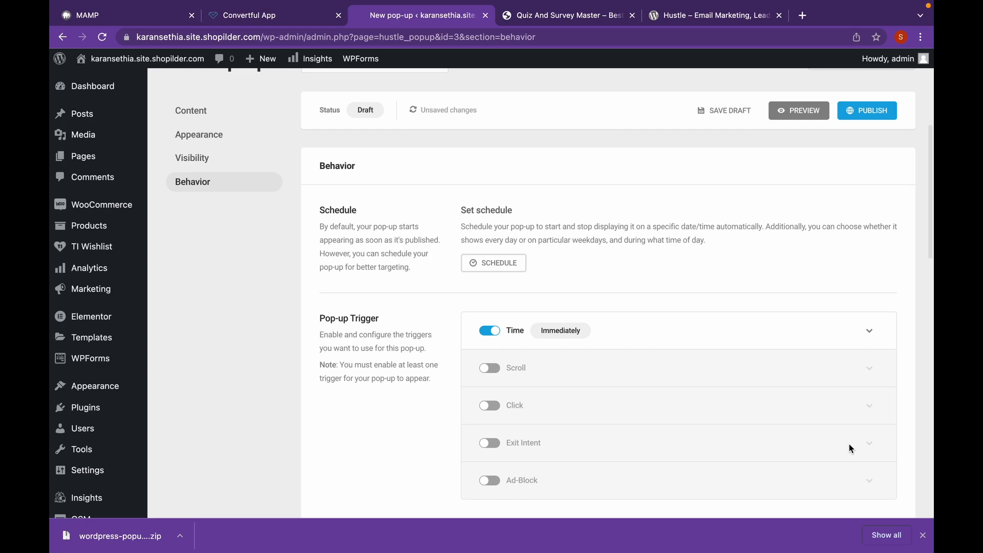
Examine the pop-up's schedule options and close them without making changes.
scroll(615, 392, down, 1)
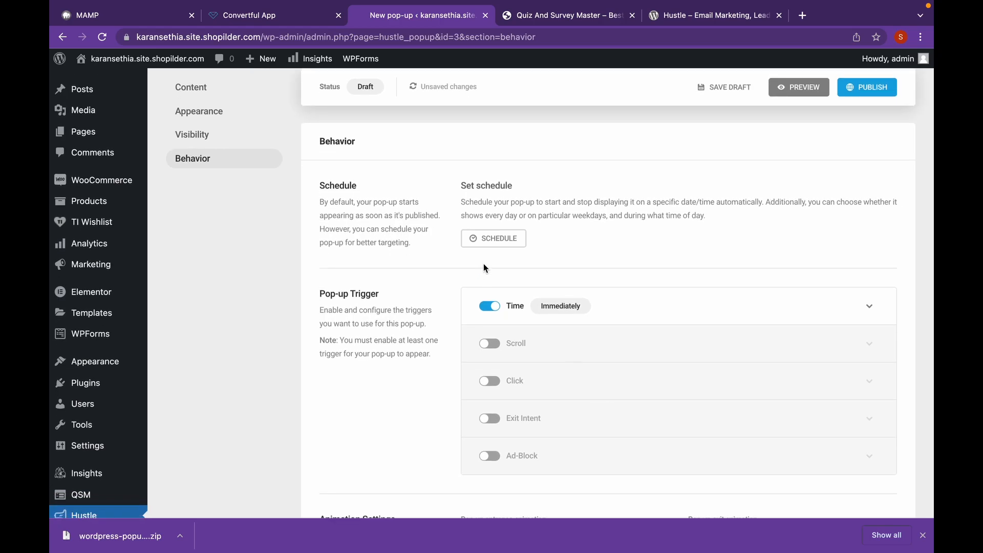
click(494, 239)
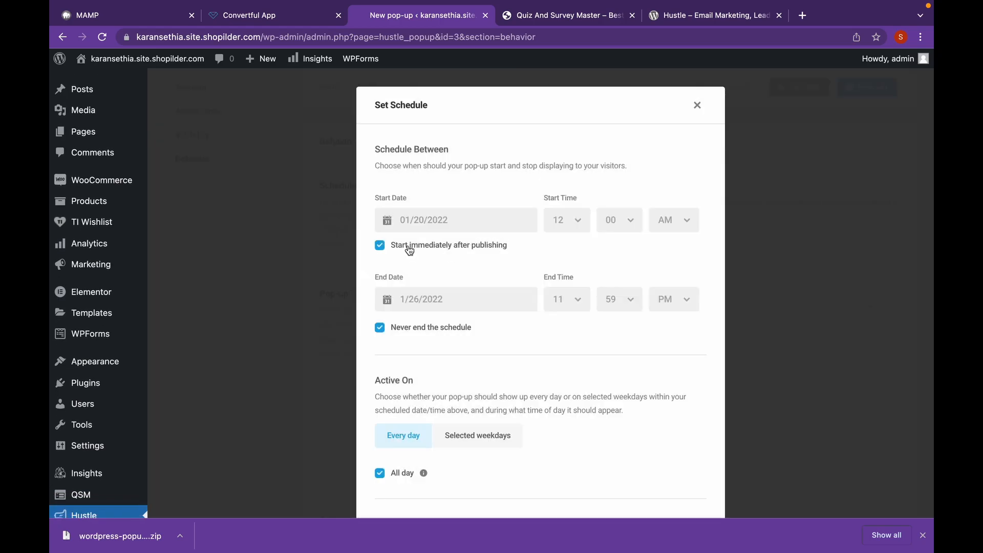
click(697, 106)
Set the pop-up's entrance animation to Bounce In and choose an exit animation.
scroll(696, 247, down, 5)
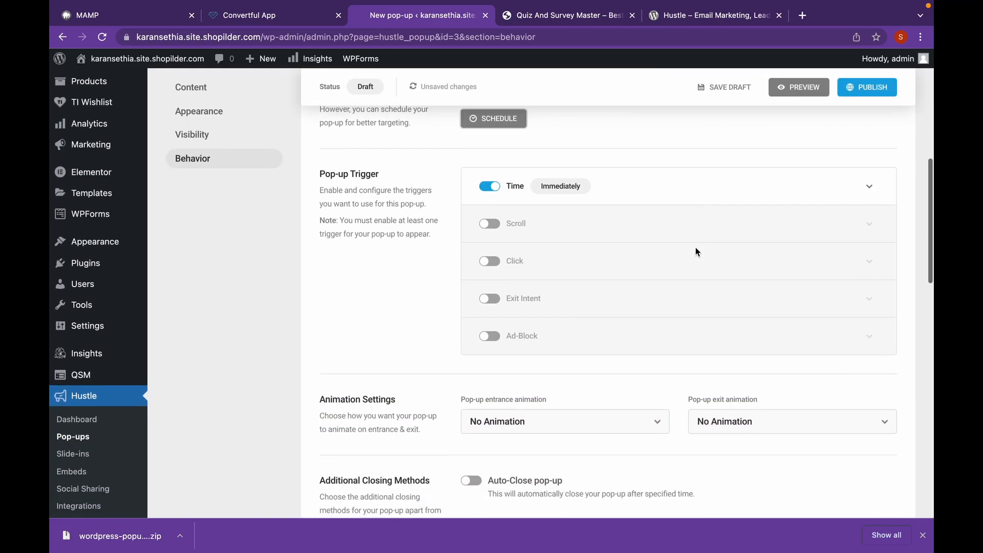
click(636, 316)
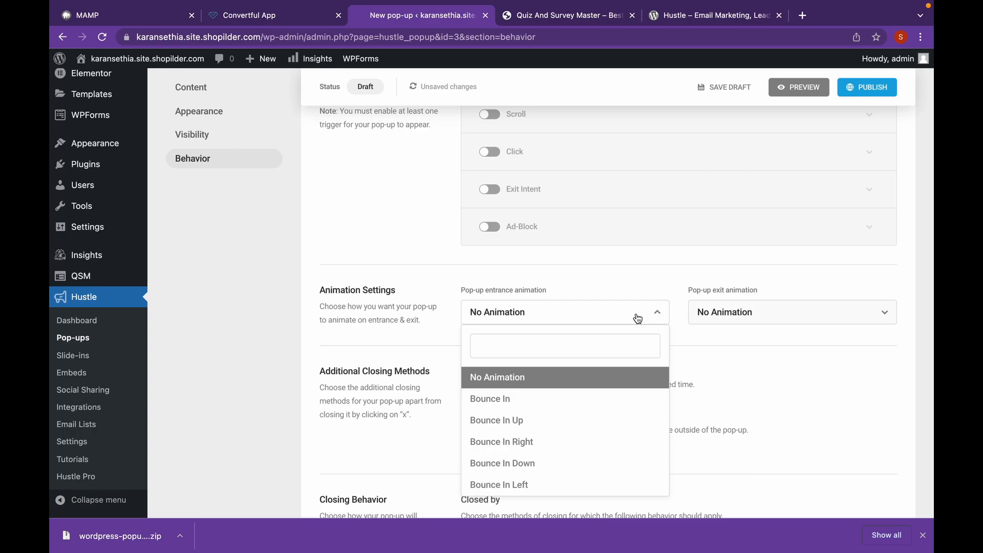
click(582, 399)
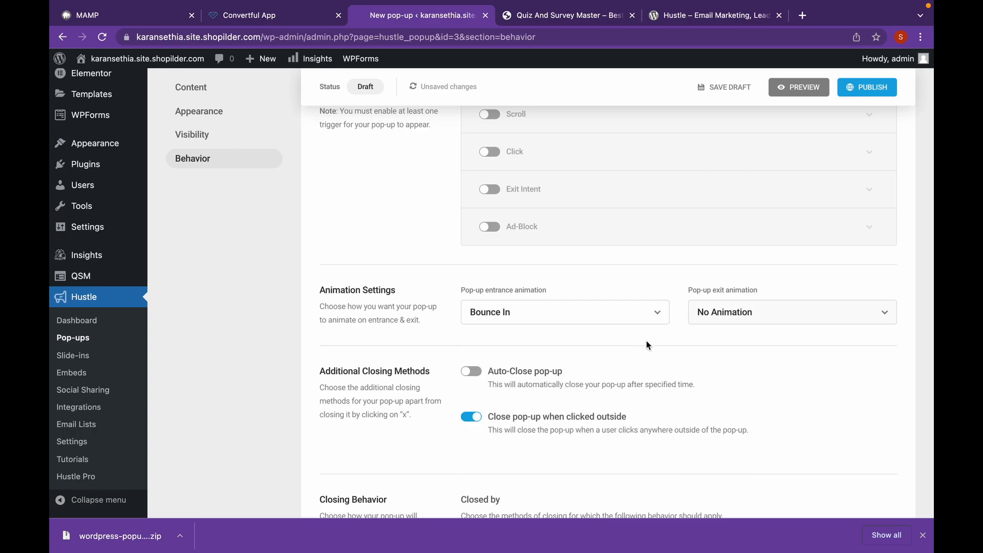
click(730, 316)
click(744, 399)
Preview the Survey pop-up, close the preview and publish the pop-up.
scroll(745, 399, down, 4)
scroll(745, 394, down, 4)
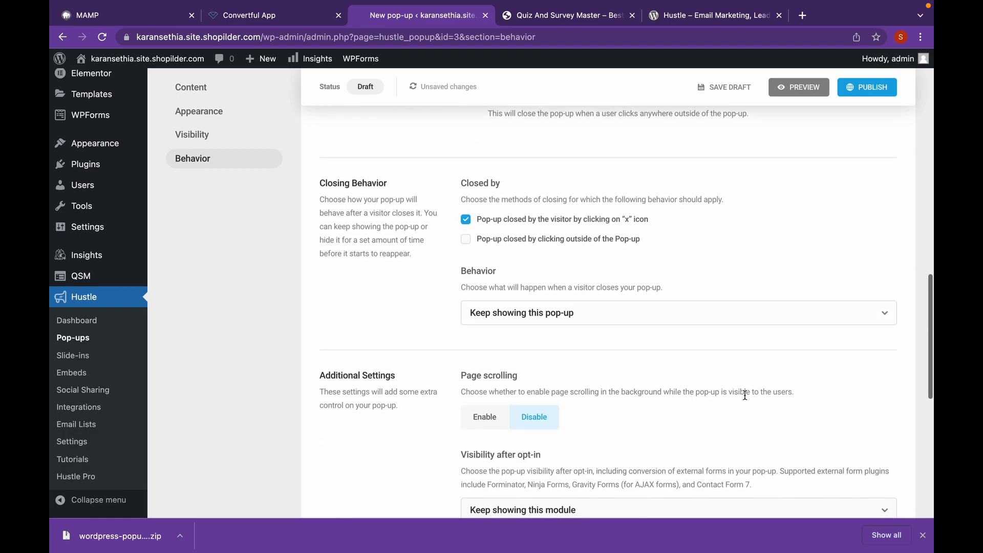
scroll(745, 395, down, 4)
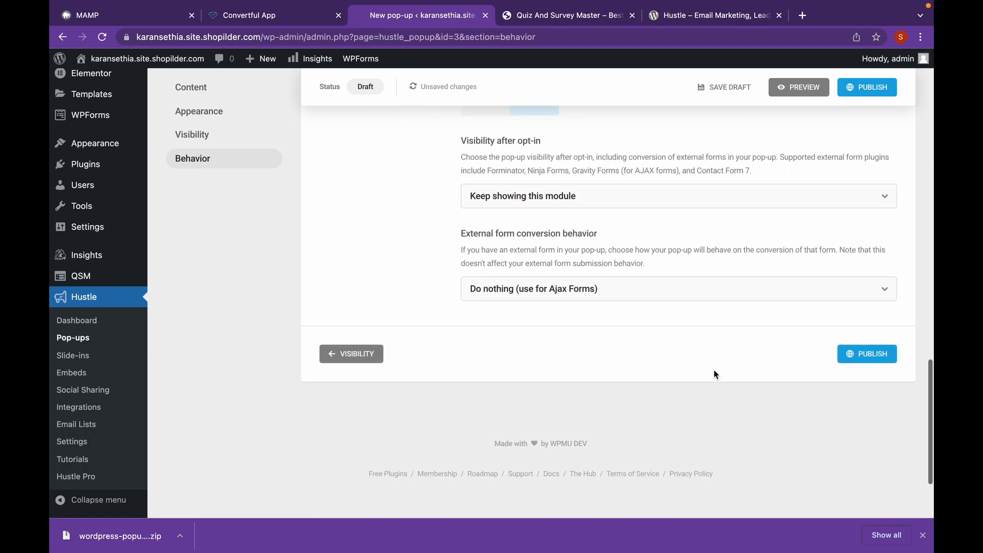
click(797, 95)
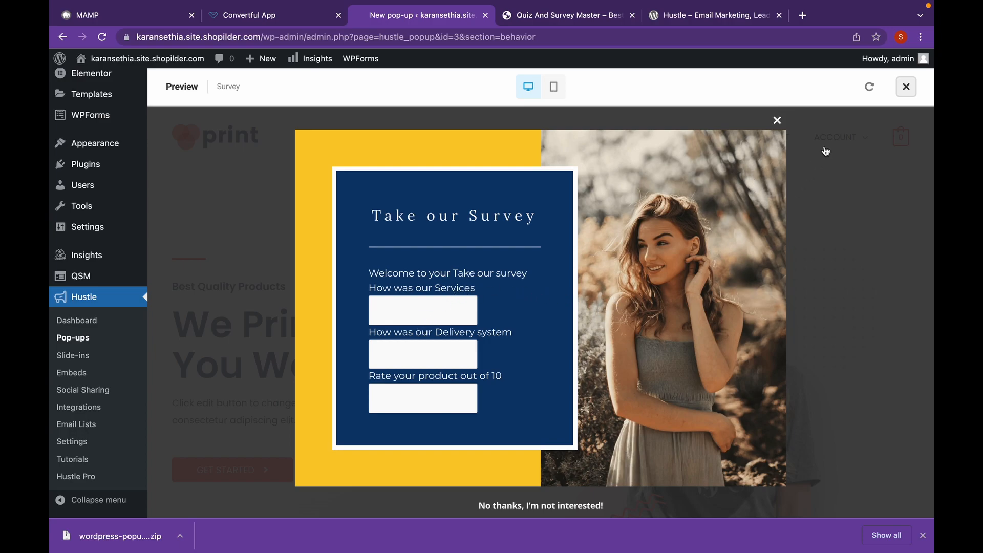
click(905, 87)
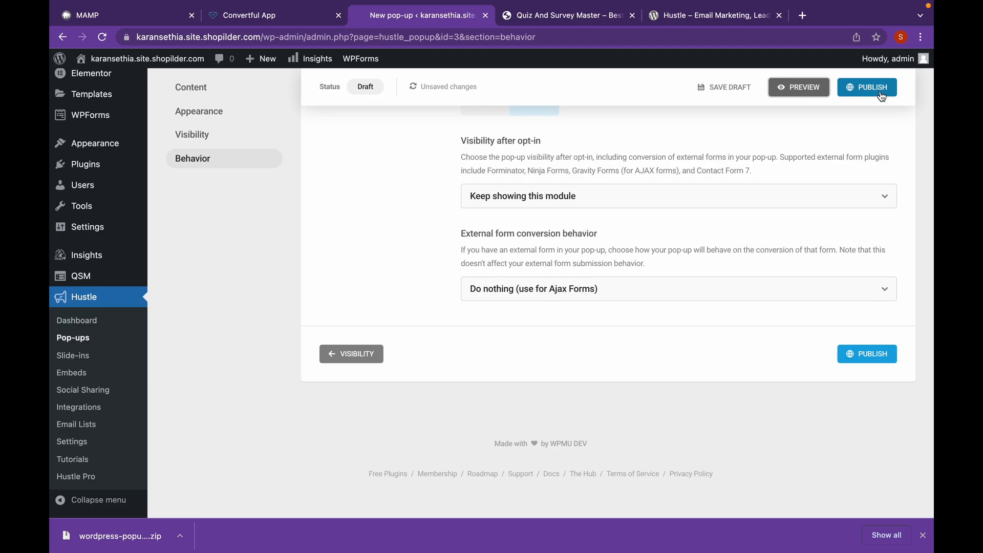
click(880, 93)
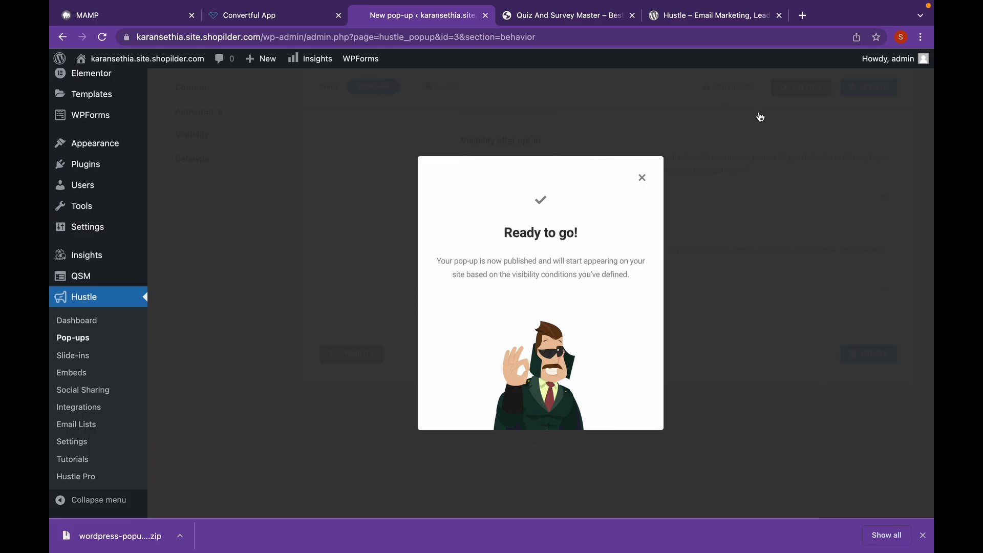
Open the site's home page in a new incognito window and go to its All Products page.
click(921, 37)
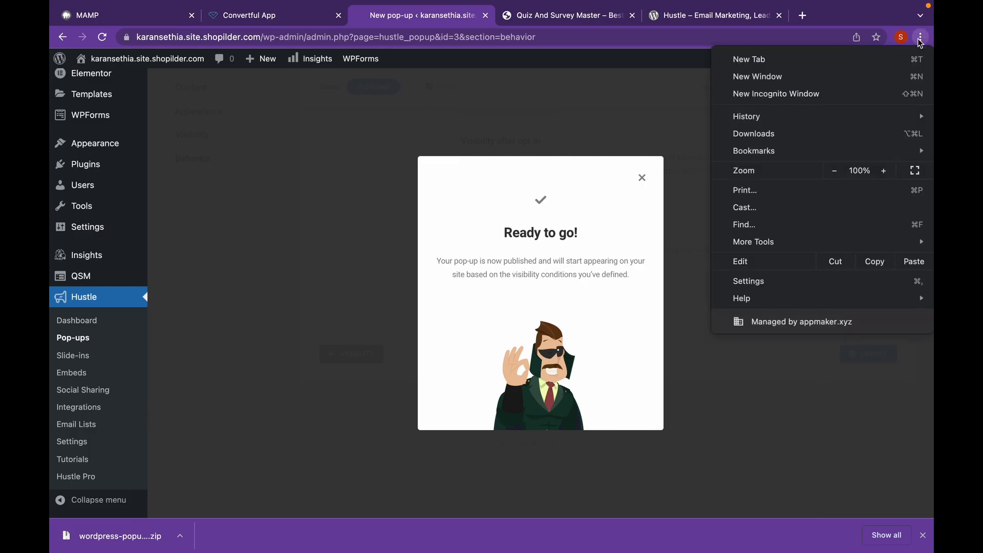
click(844, 90)
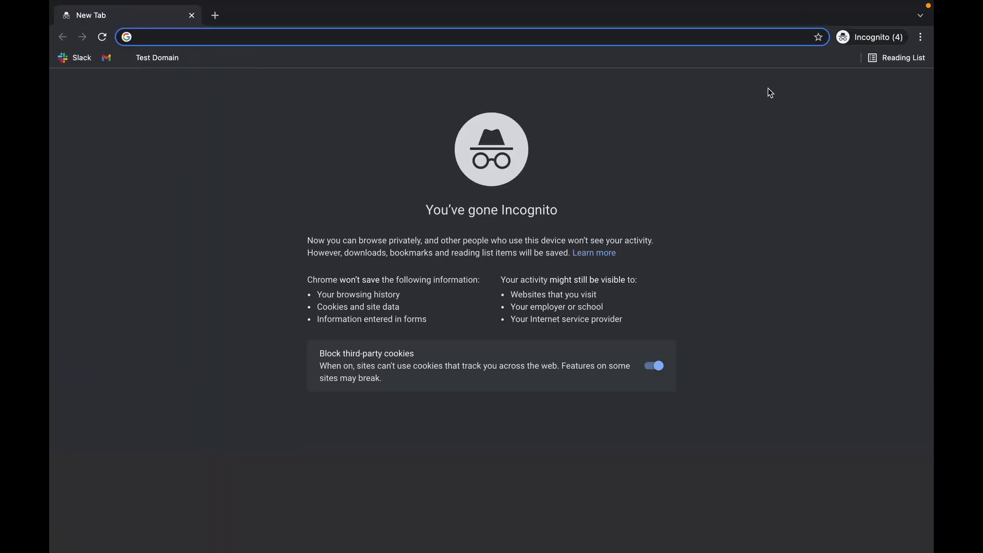
text(kara)
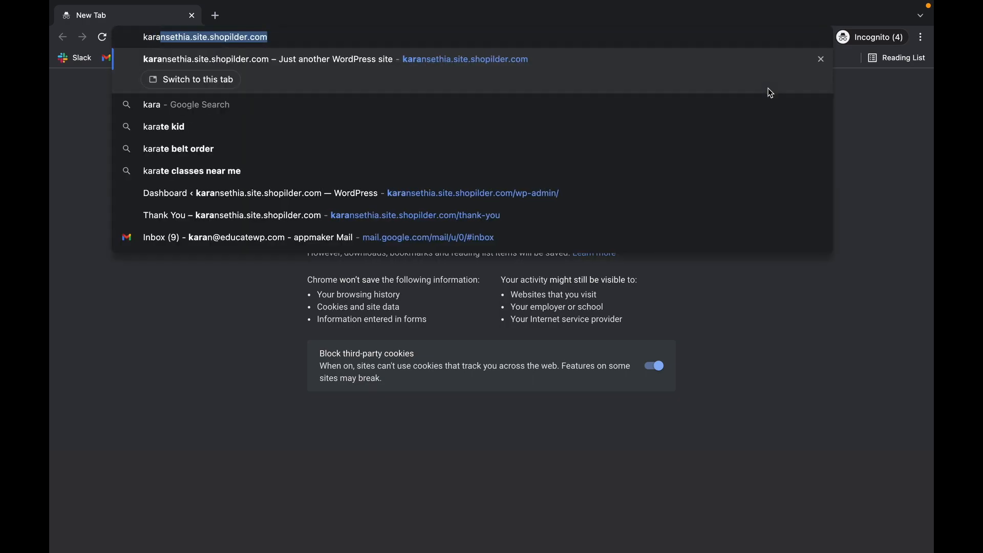
text(nsethia.site)
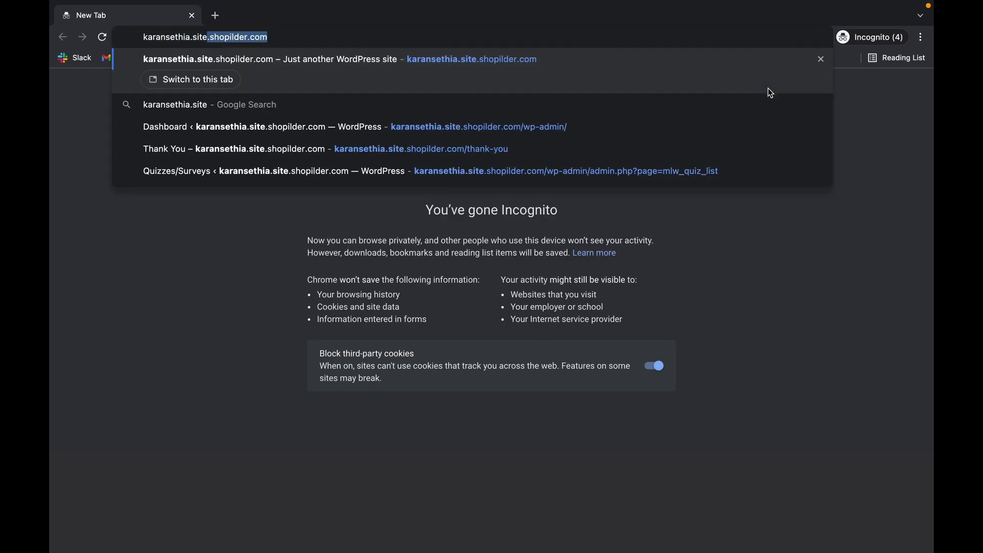
text(.shopilder.com)
key(Return)
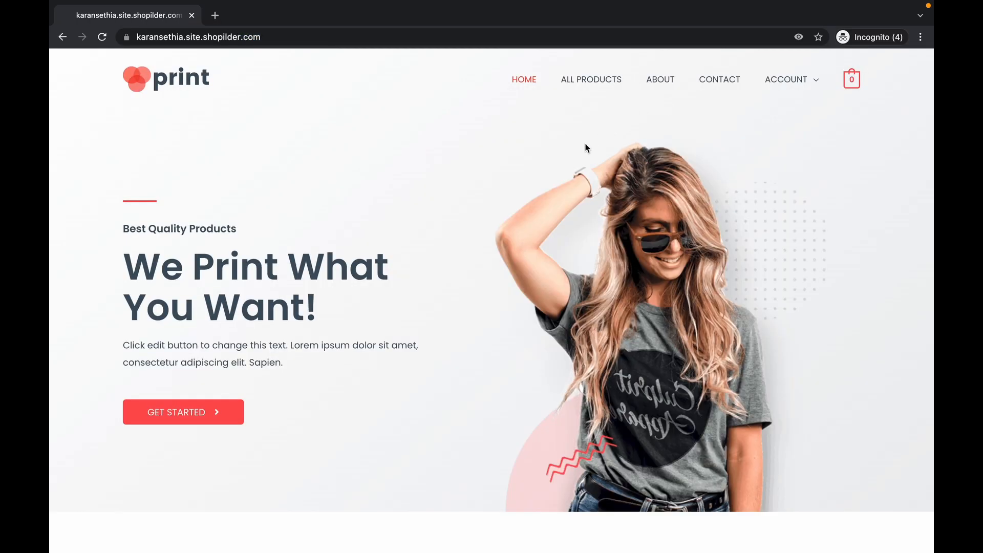
click(594, 89)
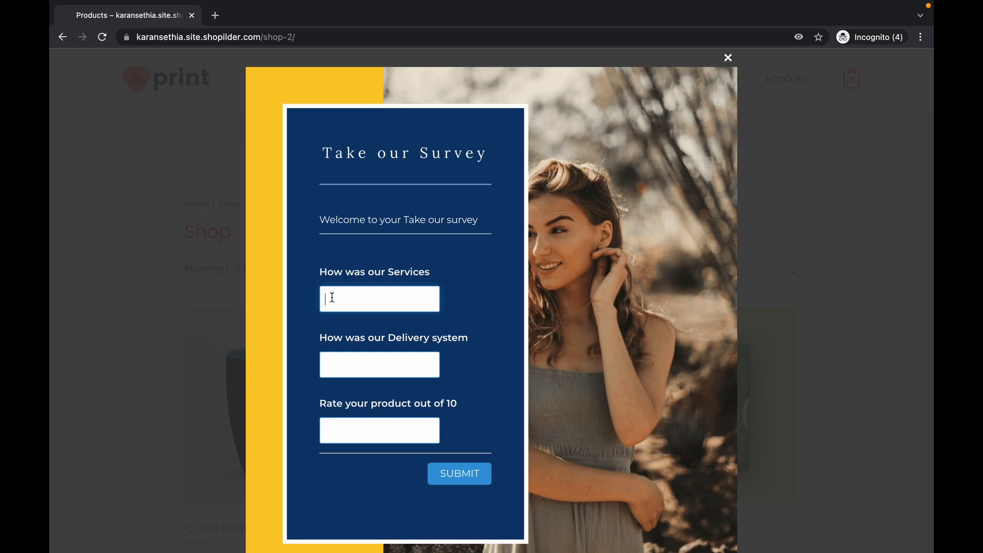
Fill in the pop-up survey with "Good" for services, "Great" for the delivery system and 10 for the product rating.
text(Good)
click(349, 365)
text(Great)
click(366, 437)
text(10)
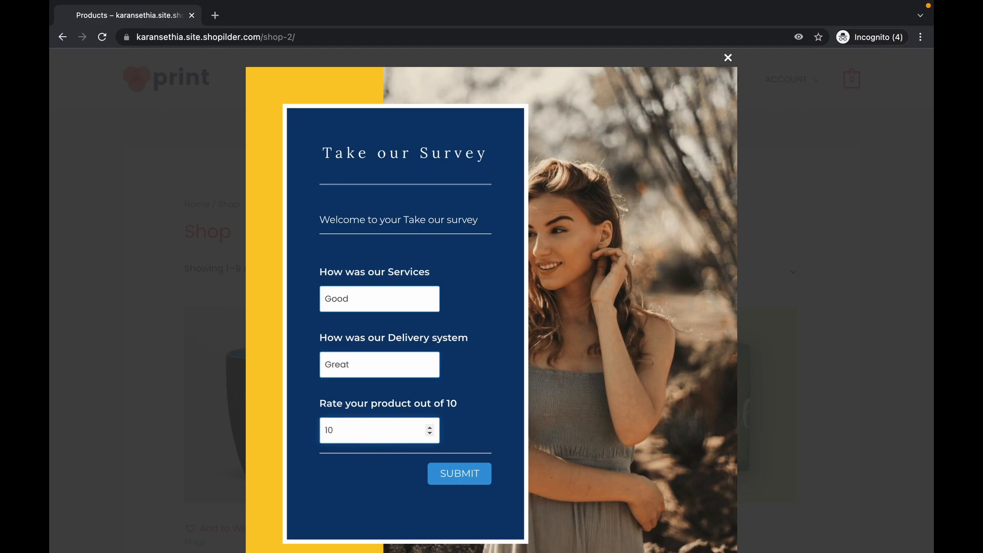
Submit the completed pop-up survey and close the pop-up on the shop page.
click(472, 476)
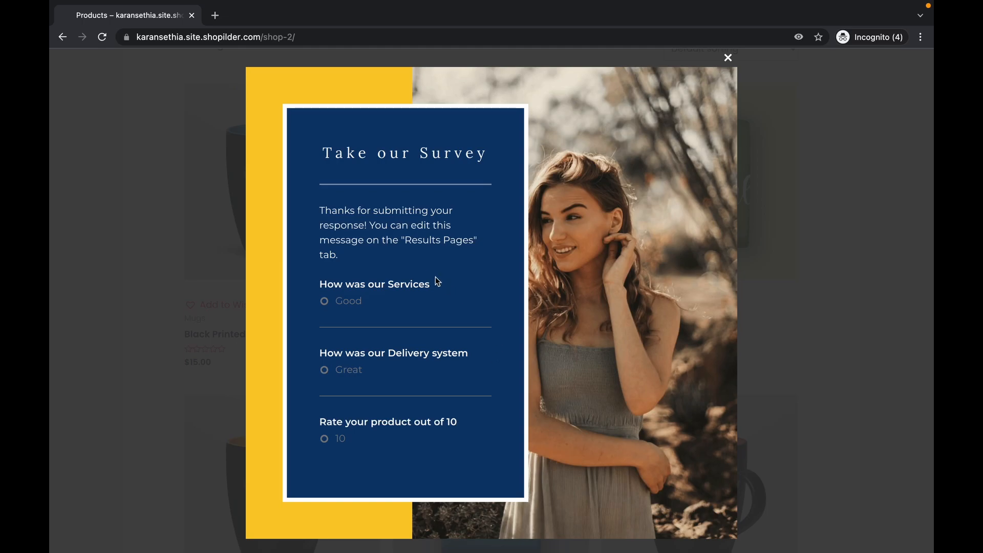
click(728, 57)
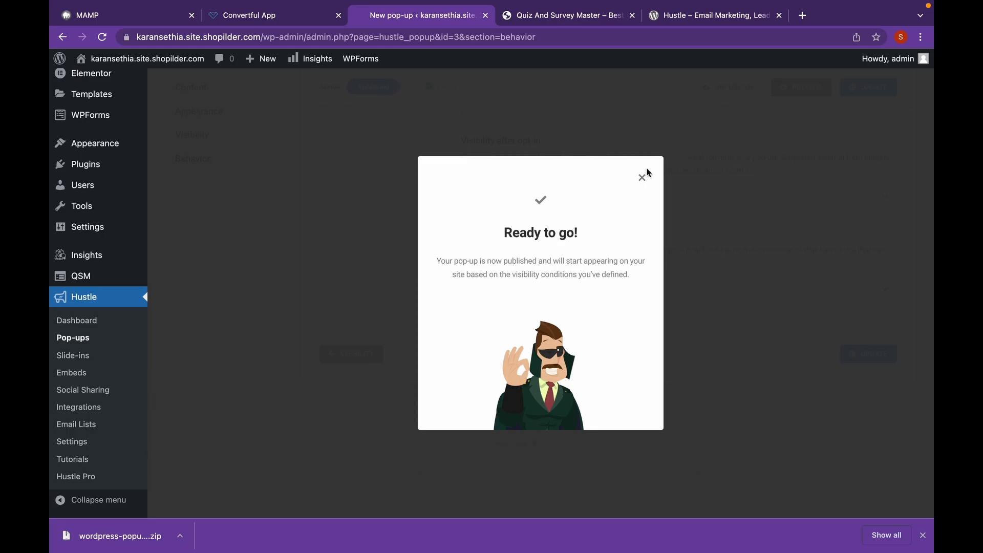
In the WordPress admin, dismiss the publish confirmation and open the "Take our survey" entry in the QSM results to examine its responses.
click(642, 177)
mouse_move(101, 276)
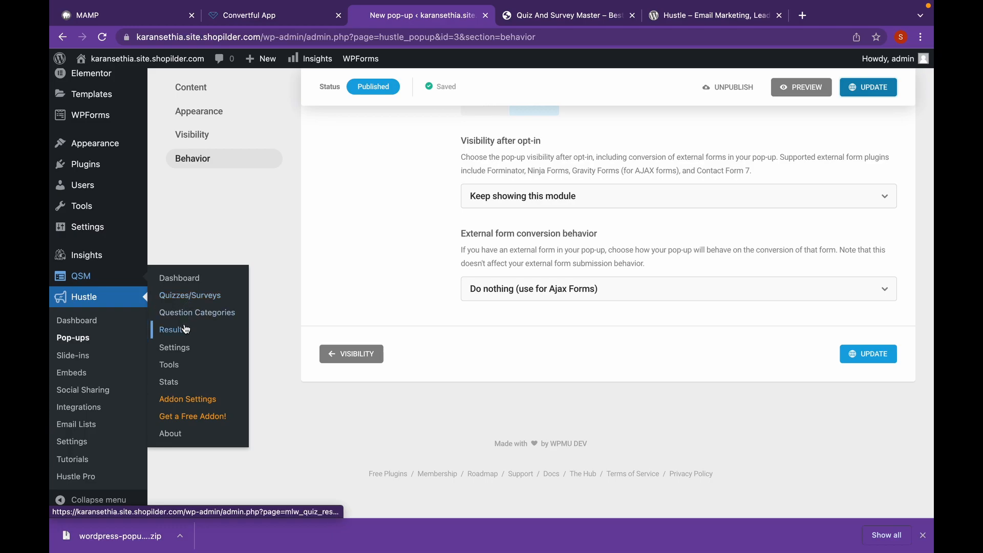
click(202, 336)
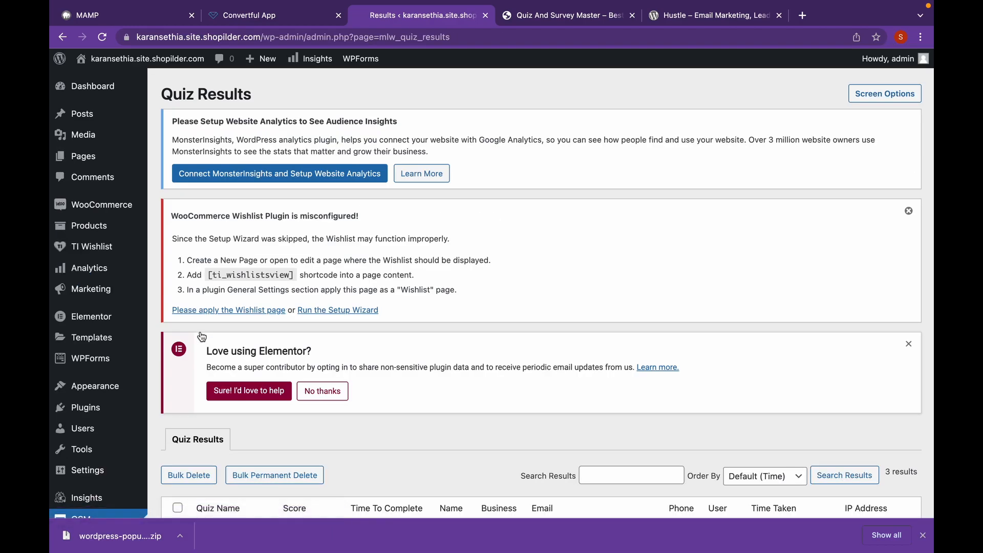
scroll(212, 313, down, 5)
scroll(204, 310, down, 2)
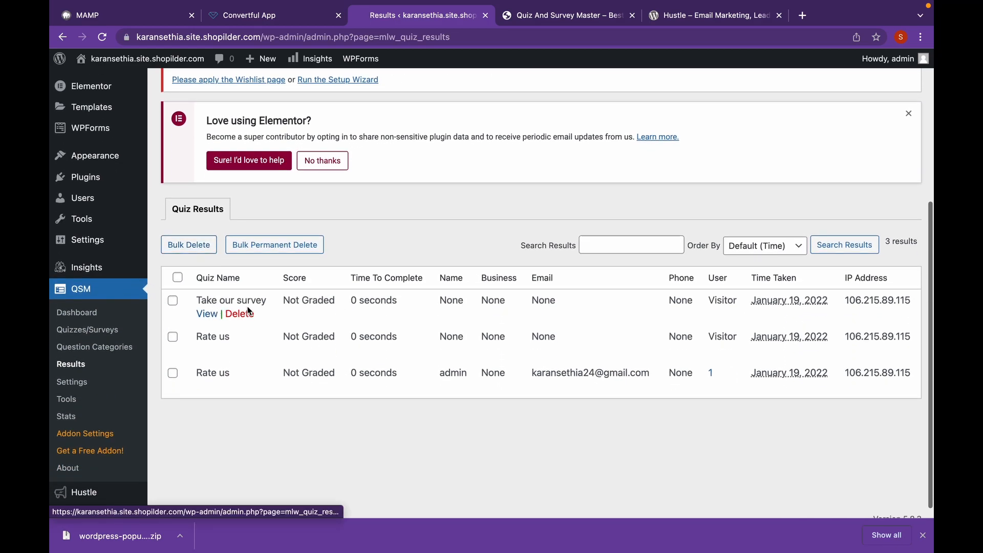
click(208, 314)
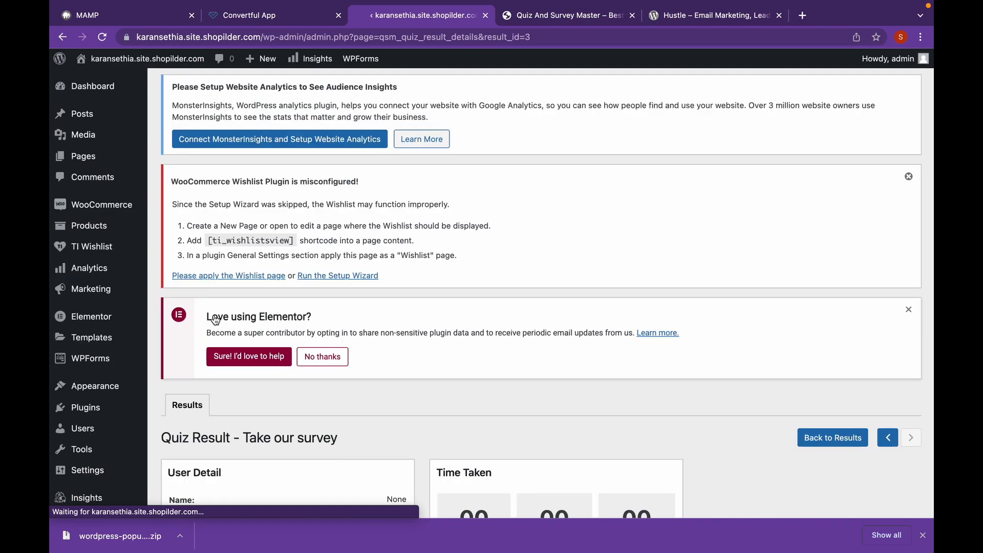
scroll(476, 320, down, 7)
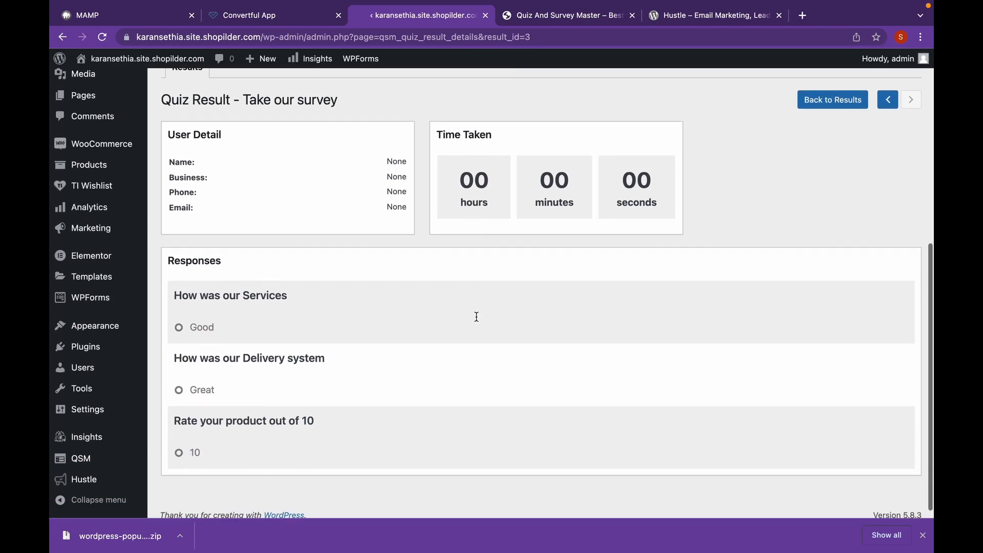